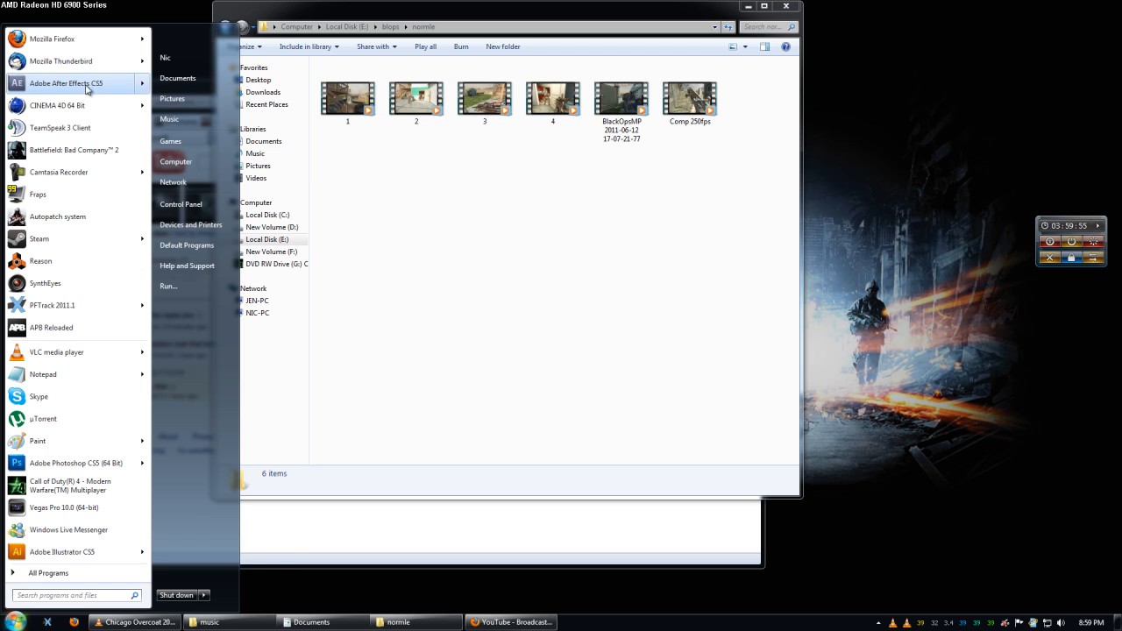
Launch Adobe After Effects CS5, dismiss the duplicate plug-in warning and close the welcome window.
left_click(79, 84)
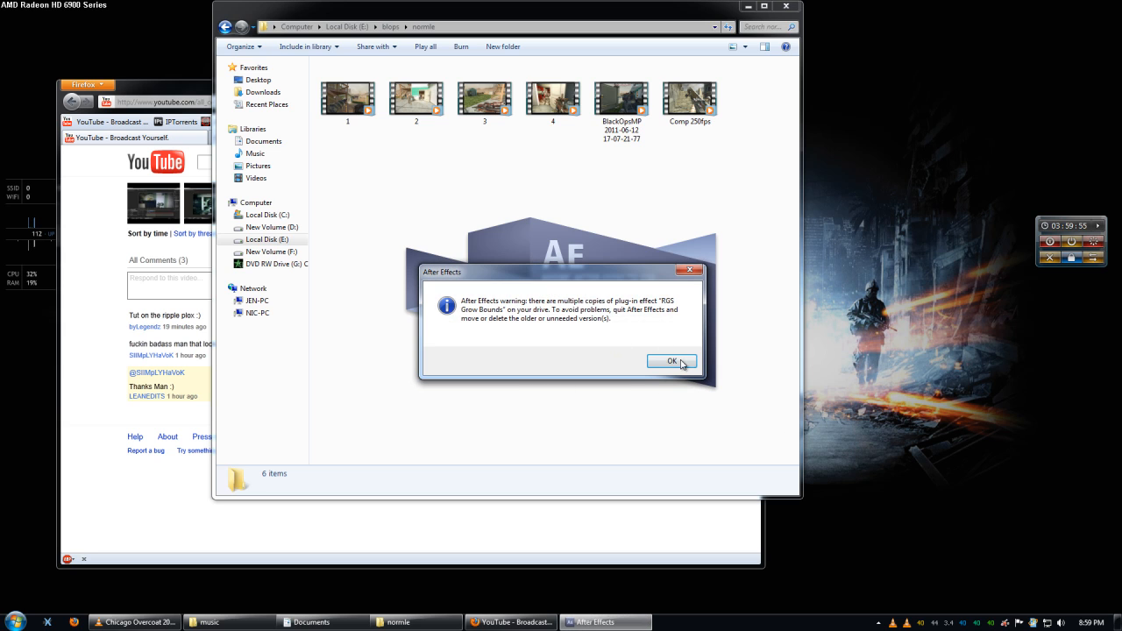
left_click(668, 359)
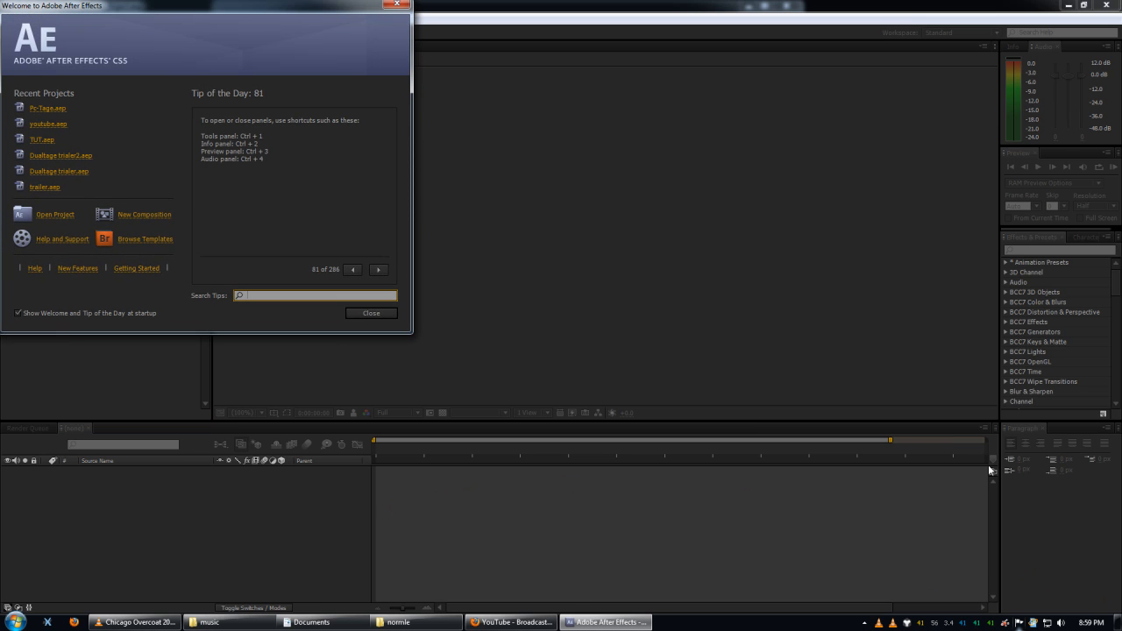
left_click(371, 313)
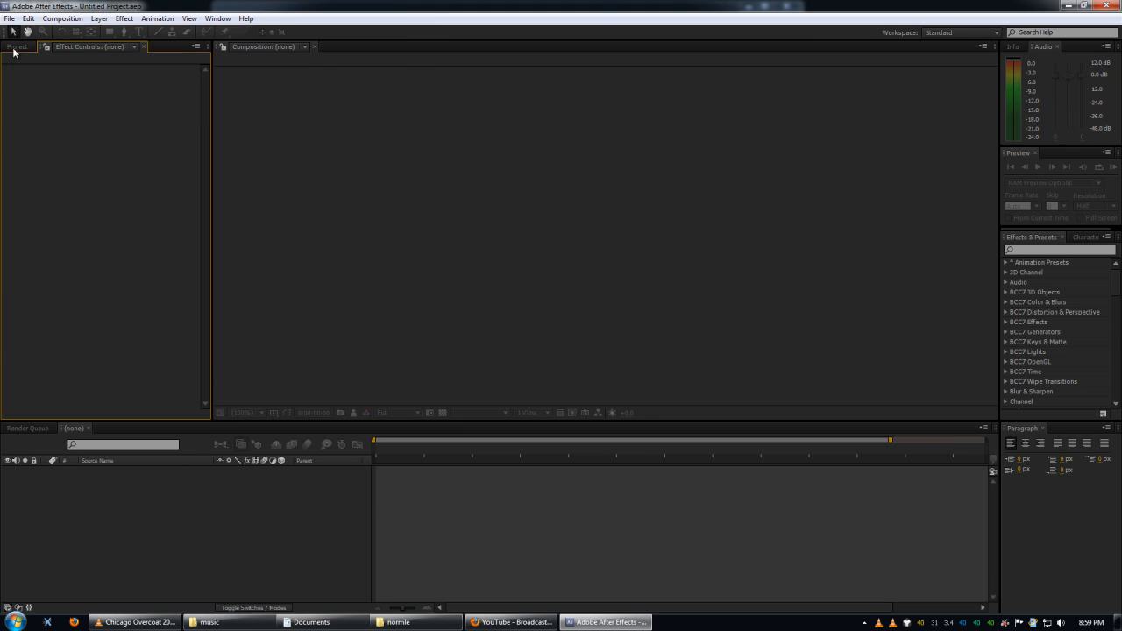
Import the Comp 250fps video from the normle folder into the project.
left_click(14, 48)
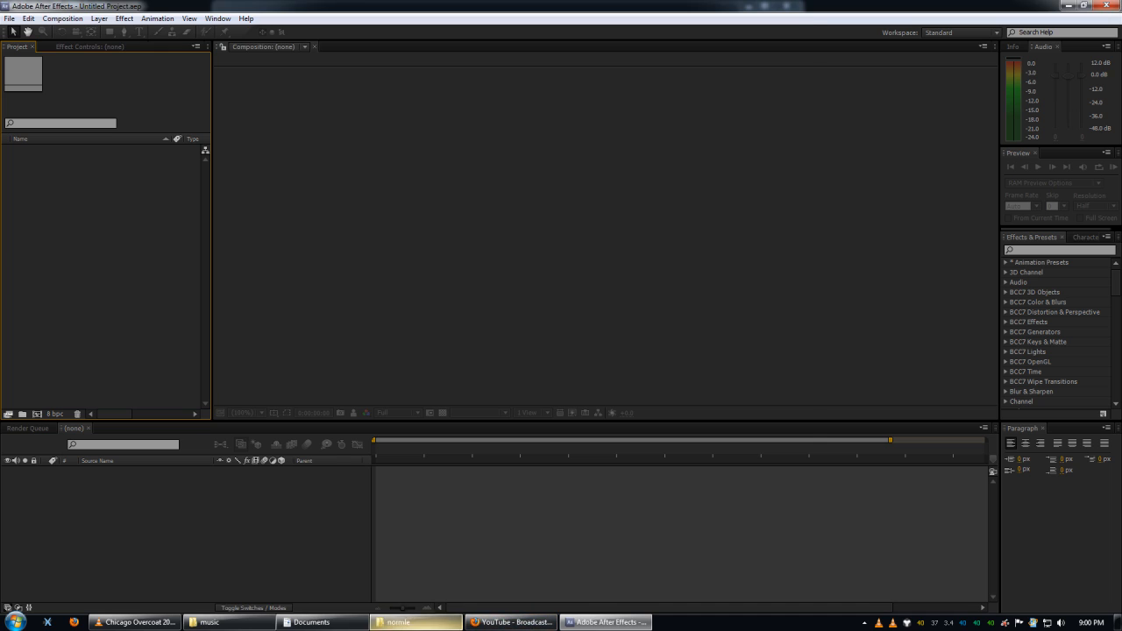
left_click(416, 623)
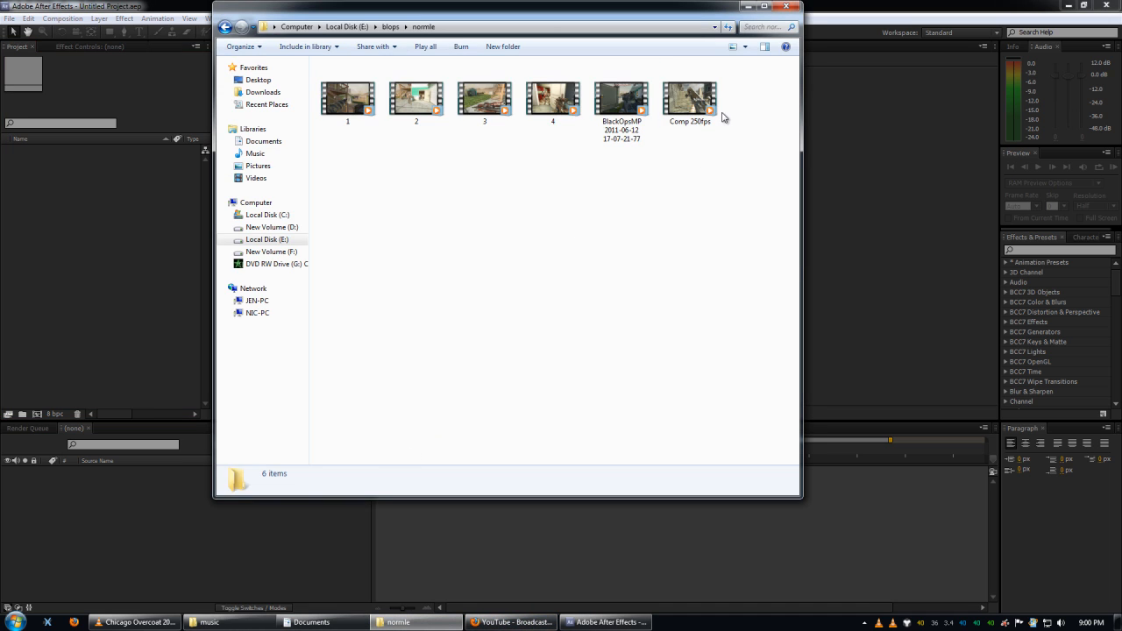
left_click_drag(691, 97, 66, 233)
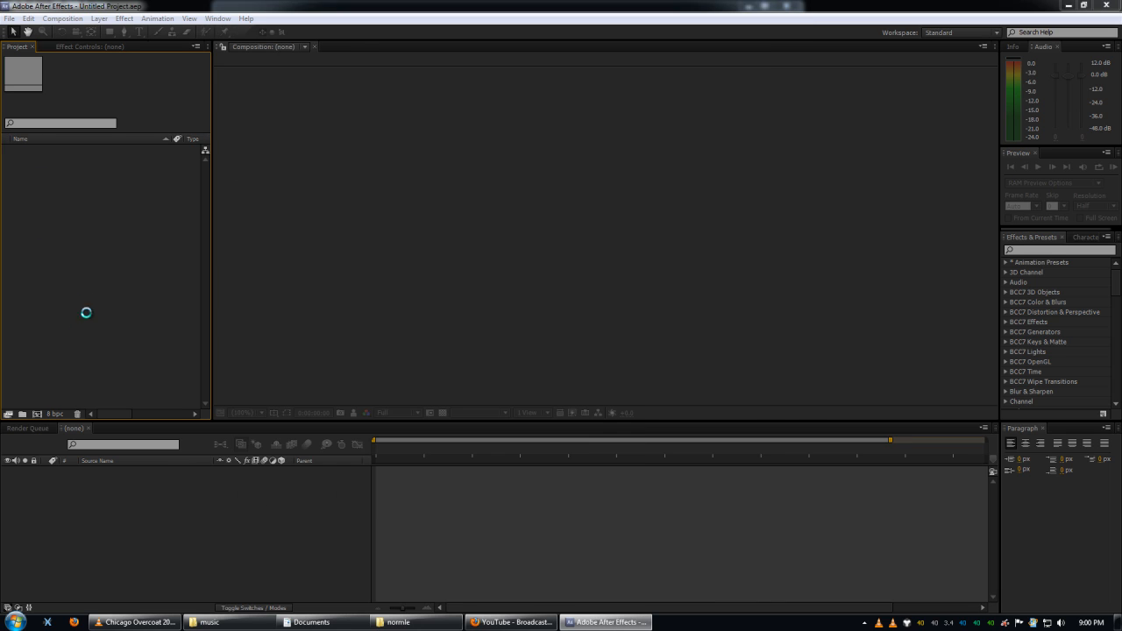
left_click(67, 525)
Create a new composition named Comp 1 with a width of 1280 px and a height of 720 px at 60 fps.
key("ctrl+n")
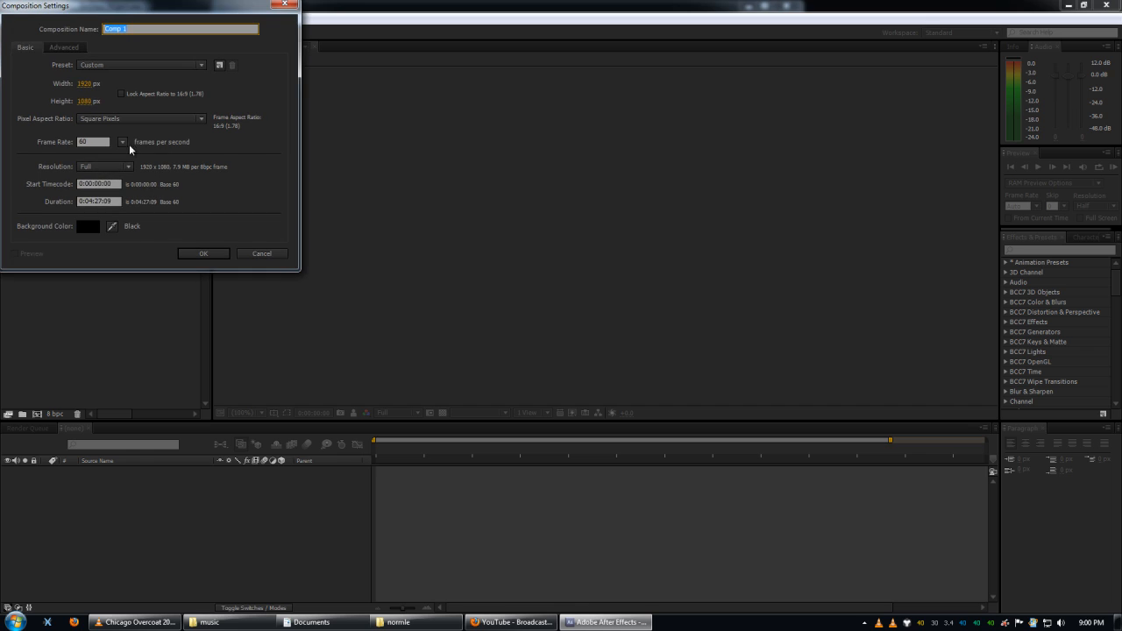
left_click(84, 85)
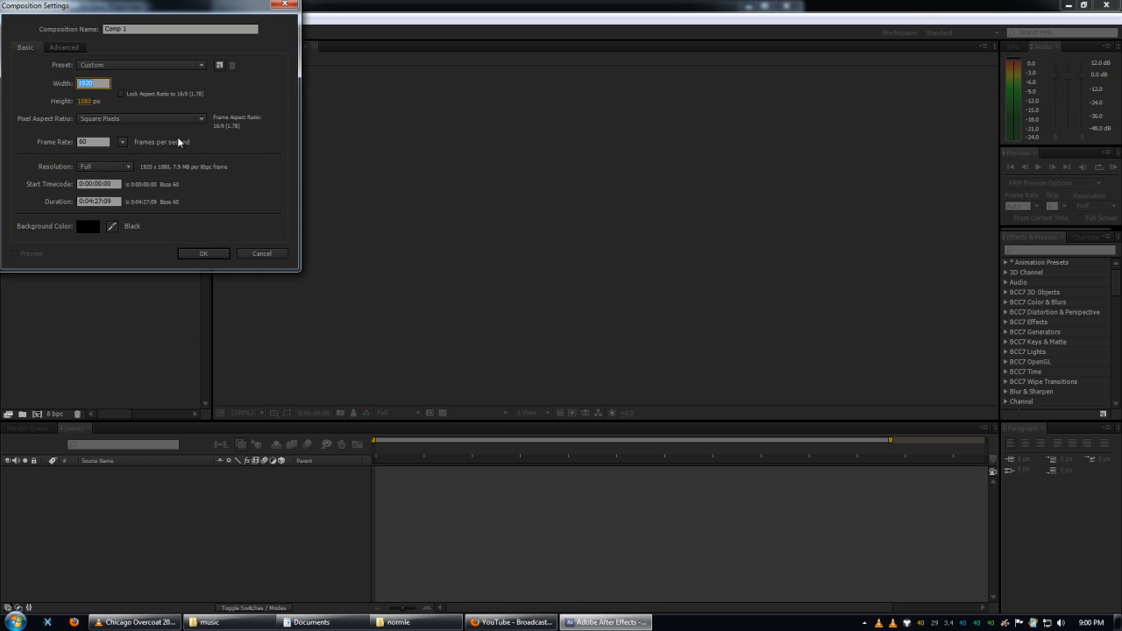
type("4")
type("280")
key("Tab")
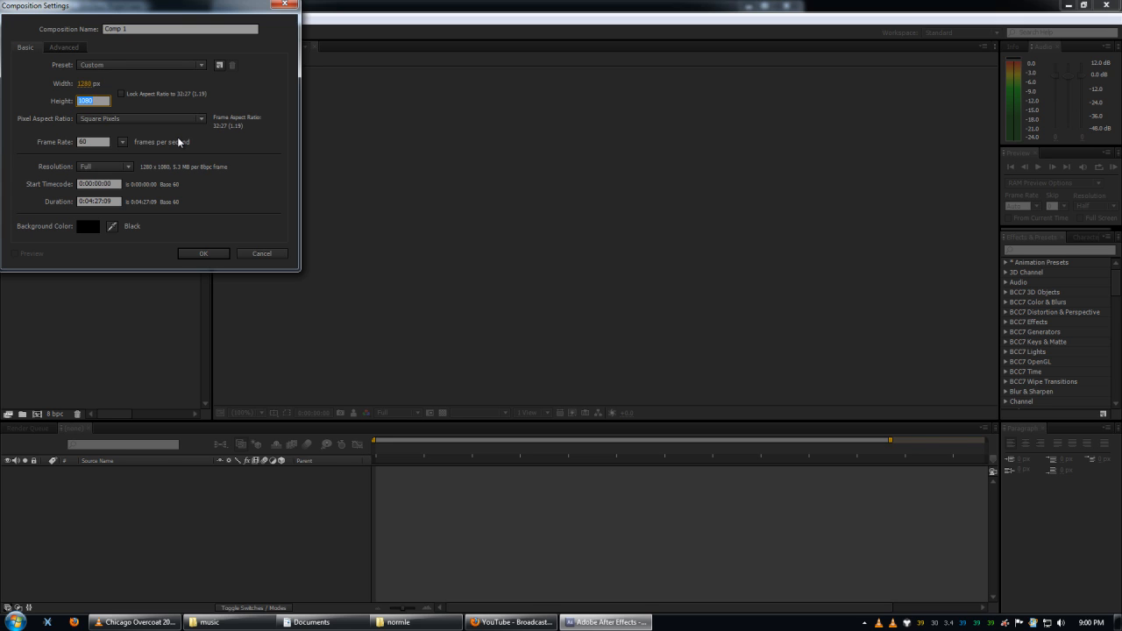
type("720")
left_click(203, 253)
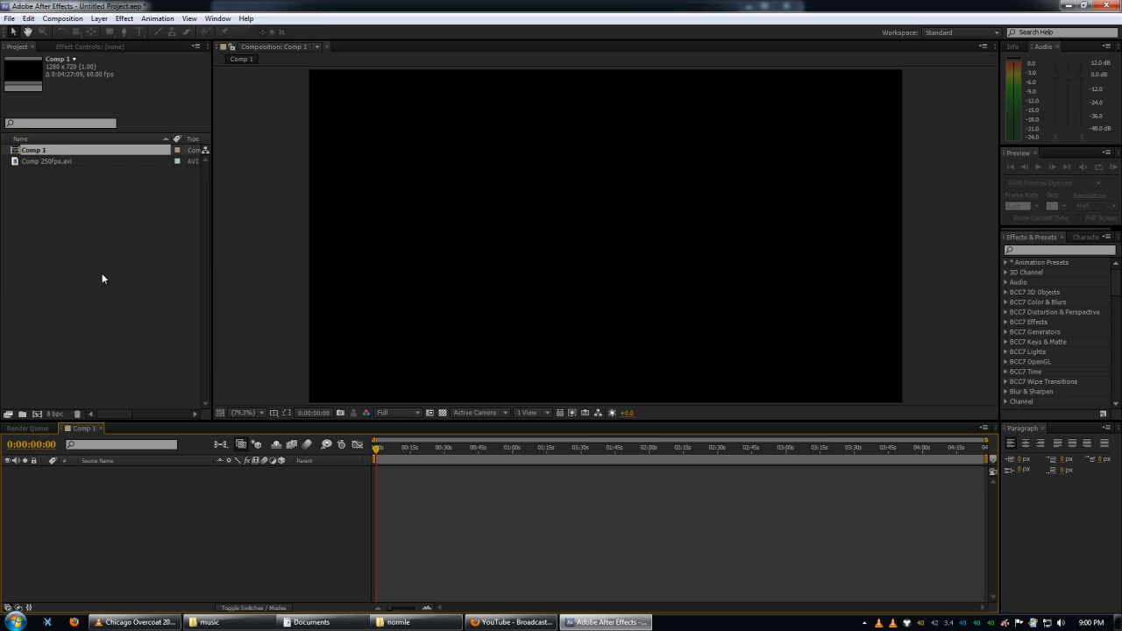
Add Comp 250fps.avi to Comp 1 as a layer and trim the composition to a work area of about 47 seconds.
left_click_drag(48, 159, 163, 515)
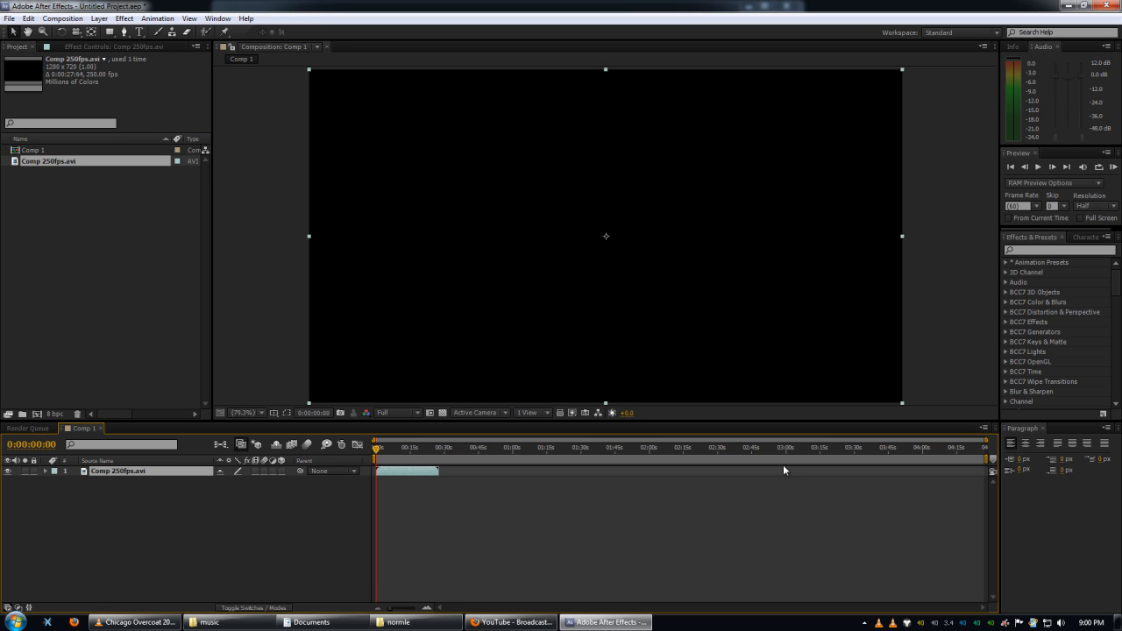
left_click_drag(990, 456, 482, 457)
right_click(473, 462)
left_click(498, 497)
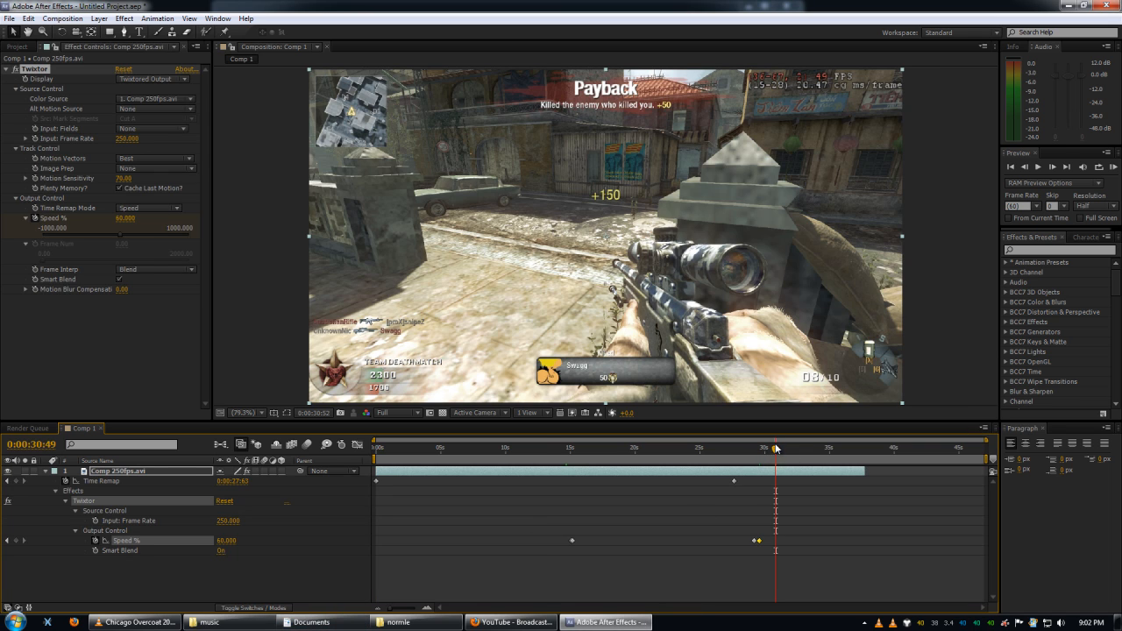
Scrub through the Twixtor-retimed clip to examine its slow-motion section, ending at 0:00:25:27.
left_click_drag(775, 448, 574, 466)
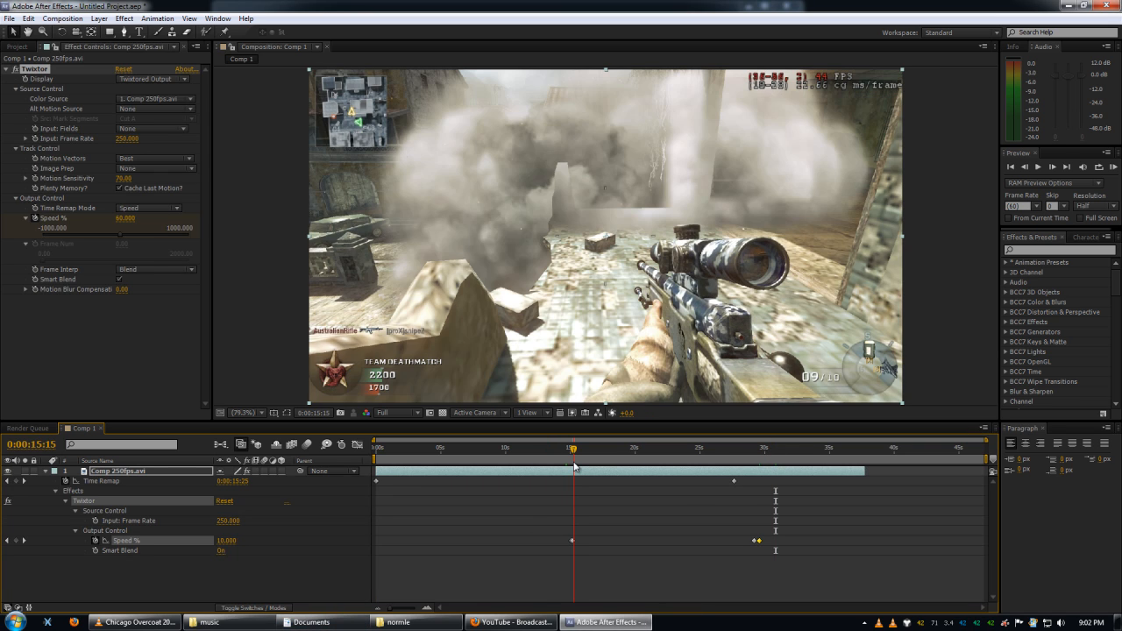
left_click(616, 464)
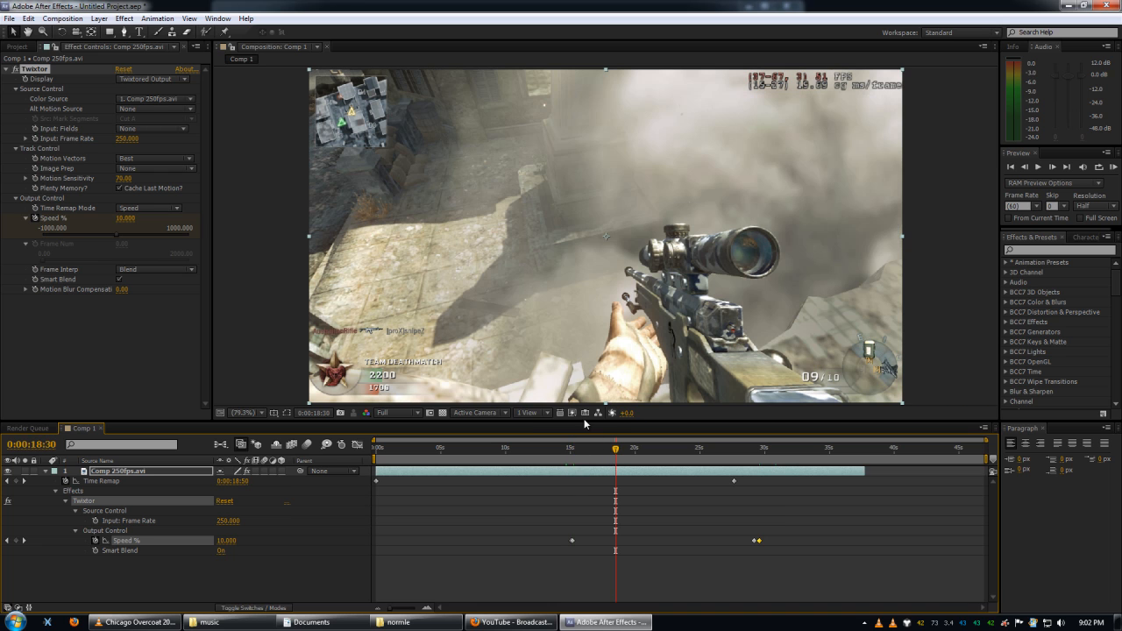
left_click(571, 413)
left_click(608, 463)
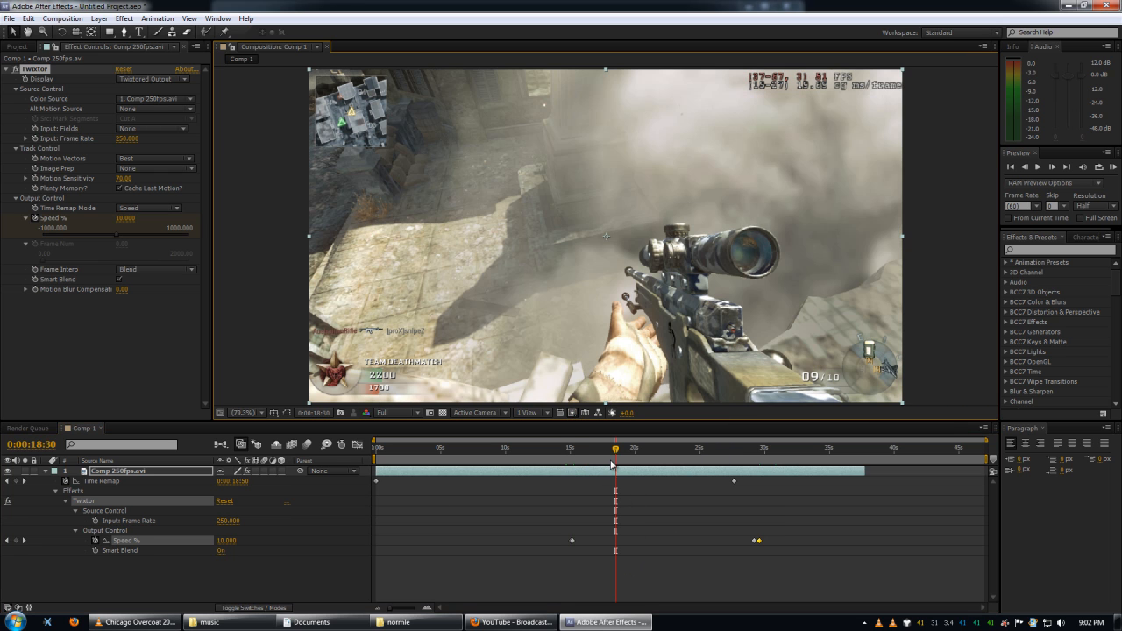
left_click_drag(561, 456, 788, 465)
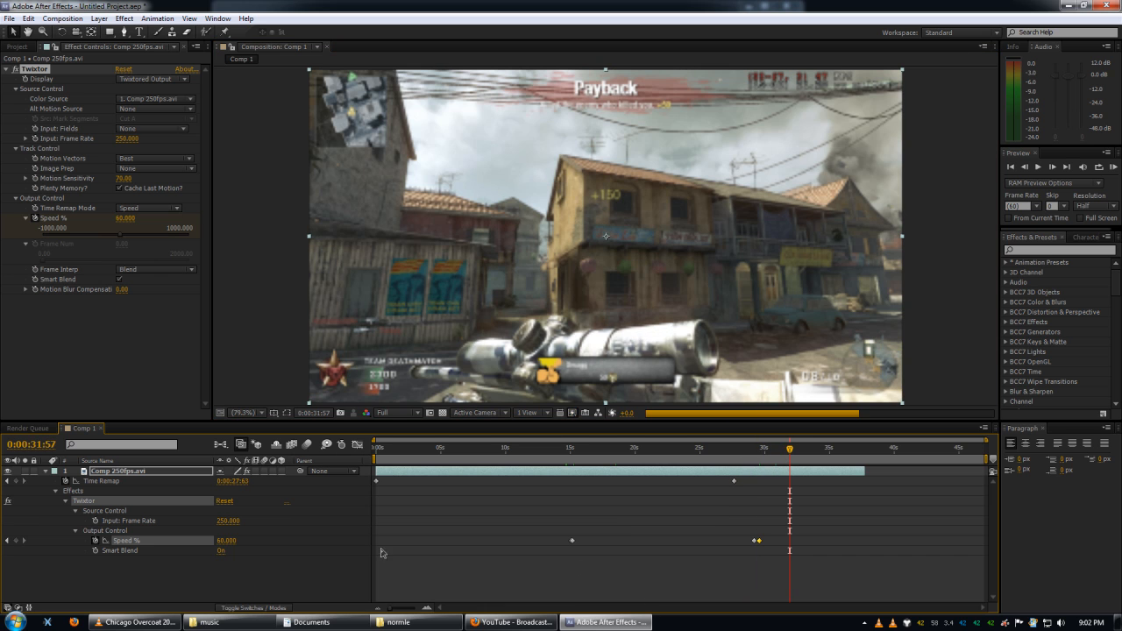
left_click(240, 598)
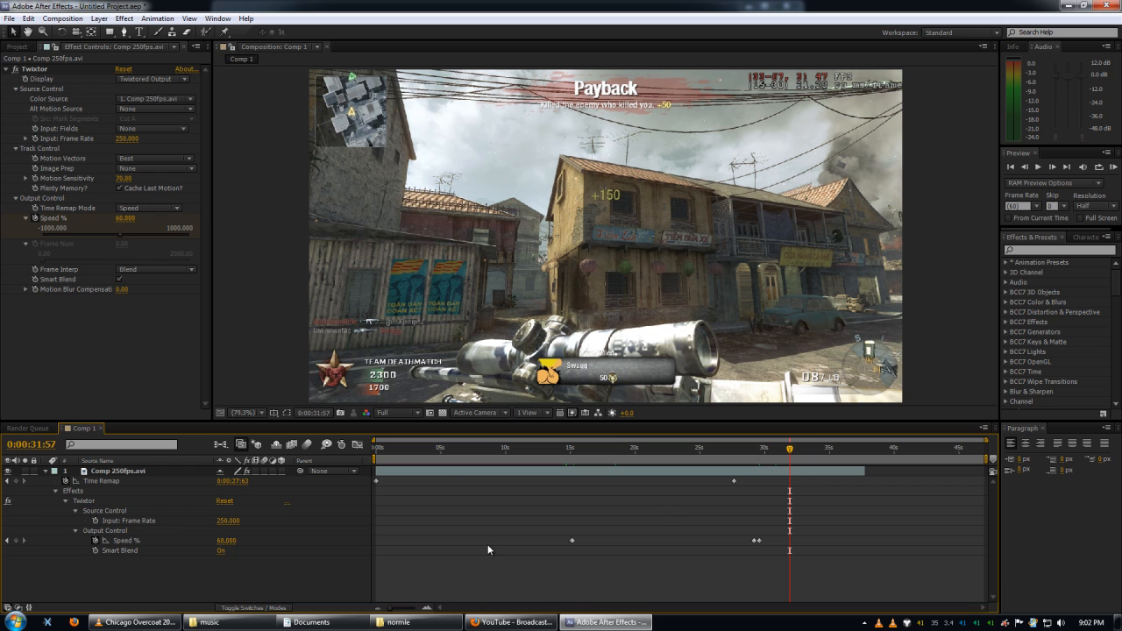
left_click(706, 450)
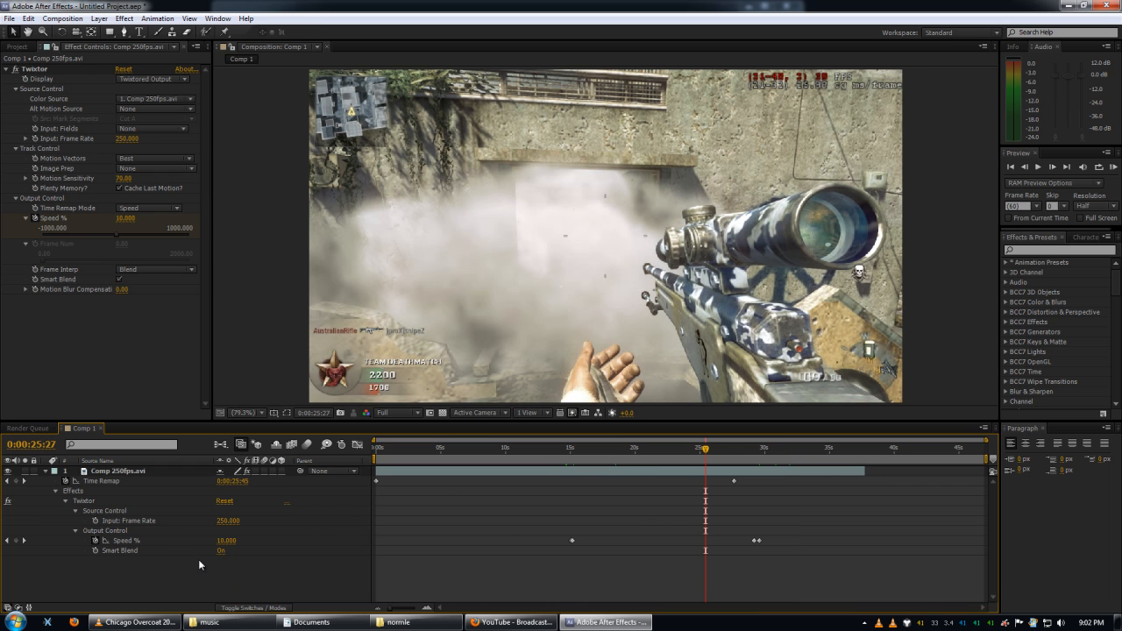
Create a new composition named layer_map1 with a width of 1920 px and a height of 1080 px.
key("ctrl+n")
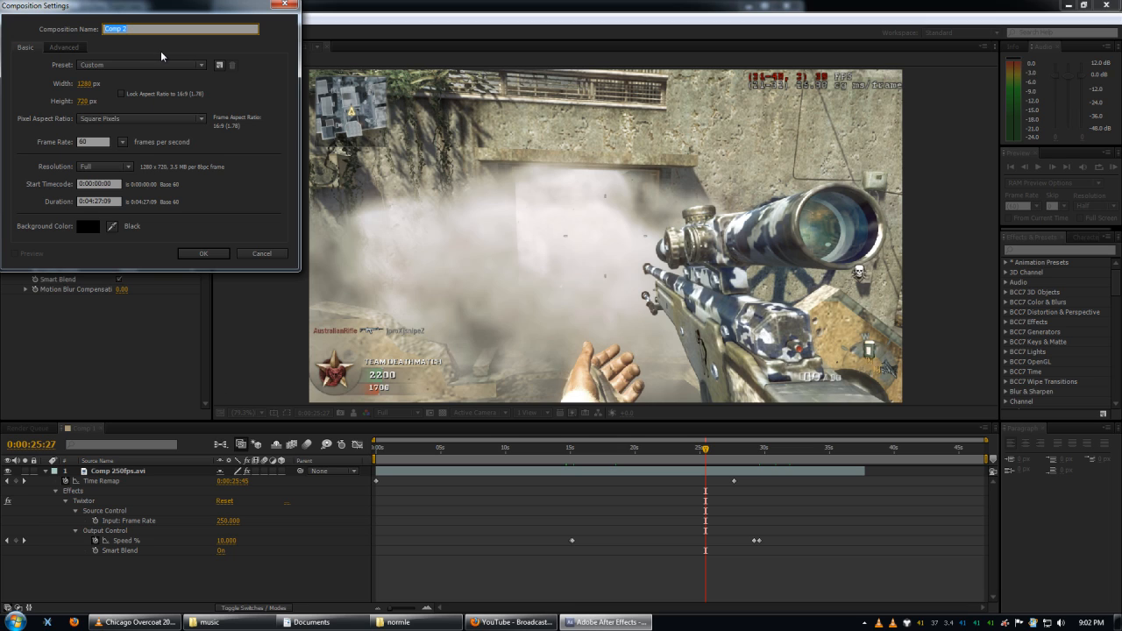
key("BackSpace")
type("layer_a")
left_click_drag(86, 85, 85, 85)
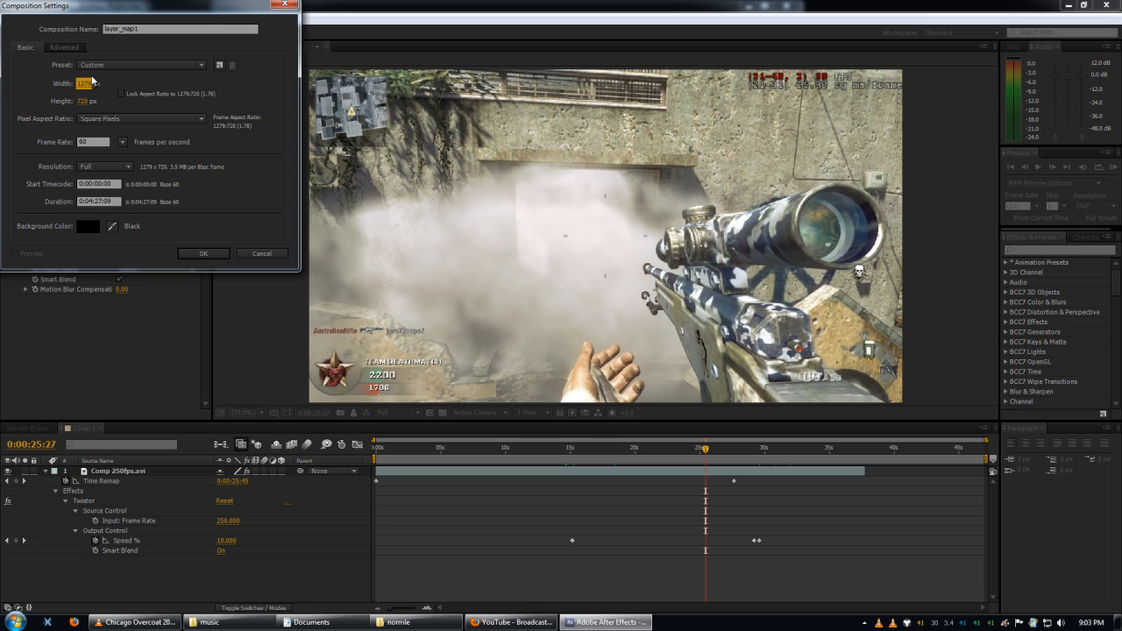
left_click(86, 84)
type("1920")
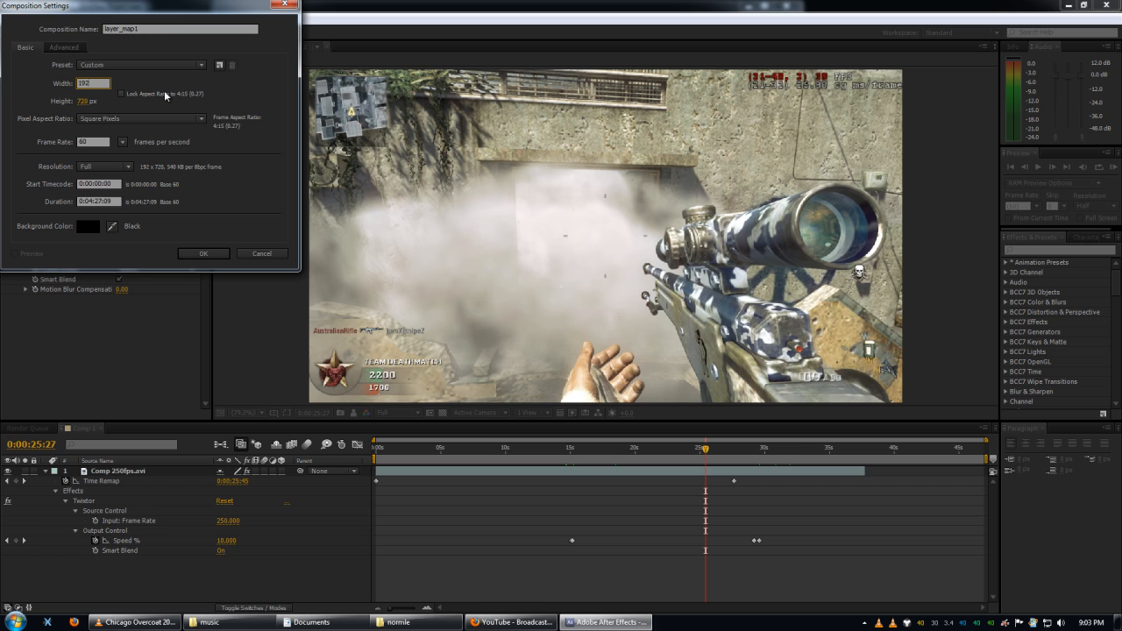
key("Tab")
type("1080")
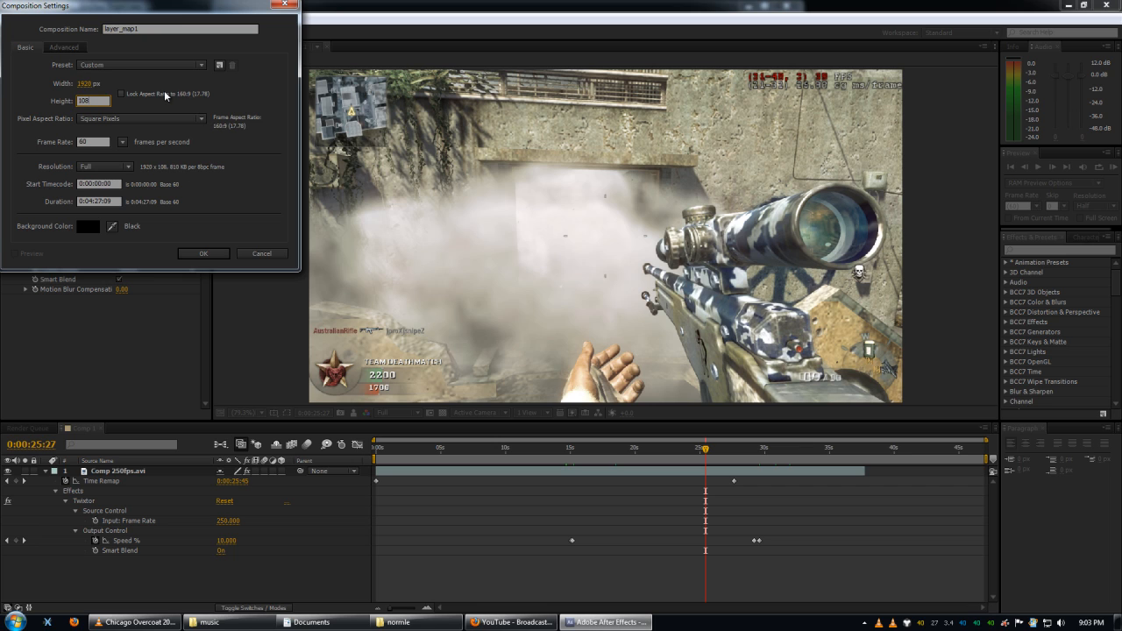
left_click(219, 254)
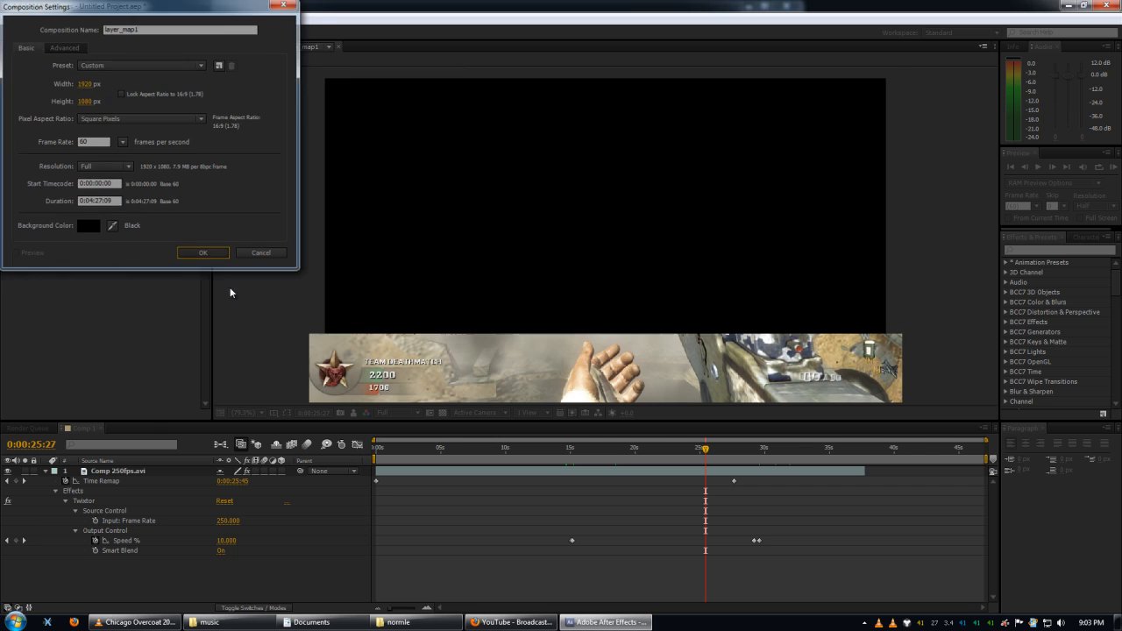
key("Caps_Lock")
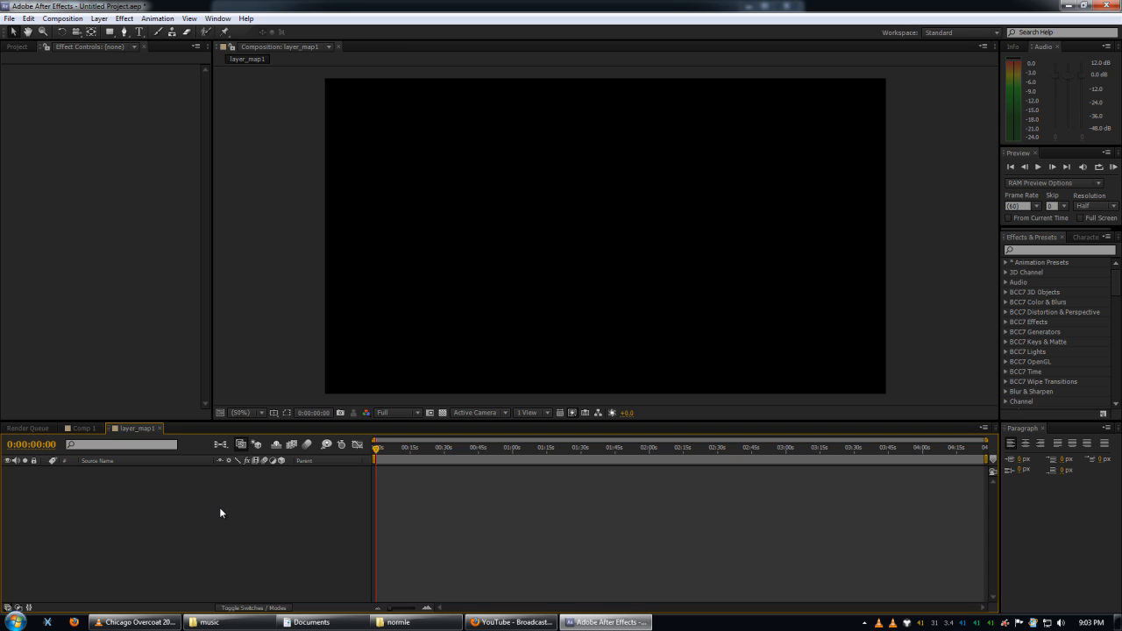
Turn on the transparency grid in layer_map1 and add a 1920 x 1080 black solid layer.
left_click(88, 429)
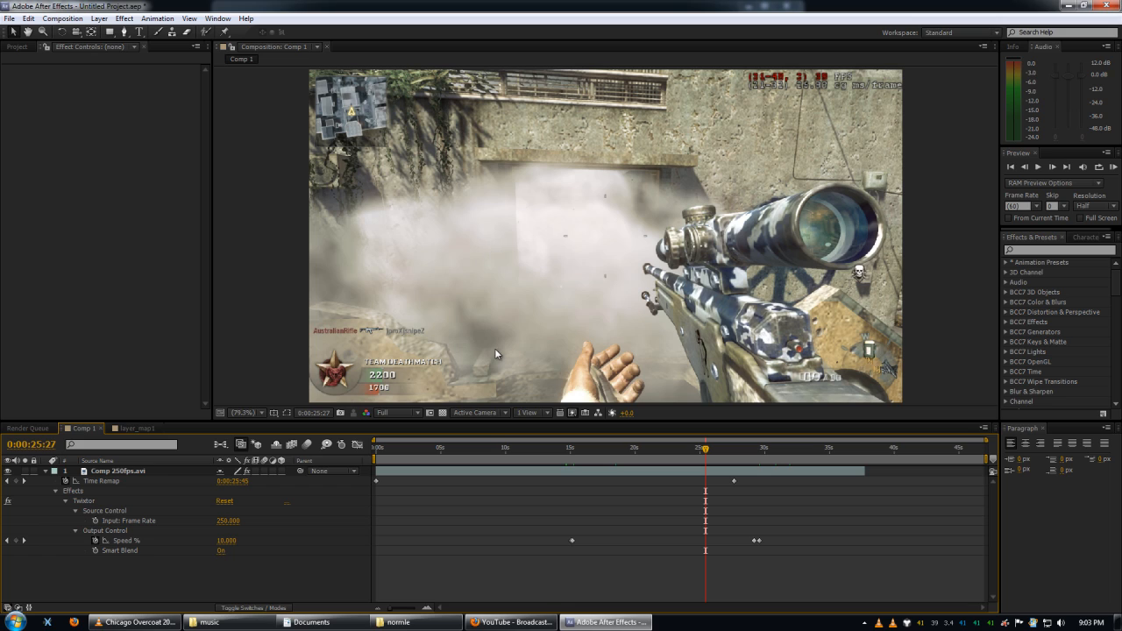
left_click(138, 428)
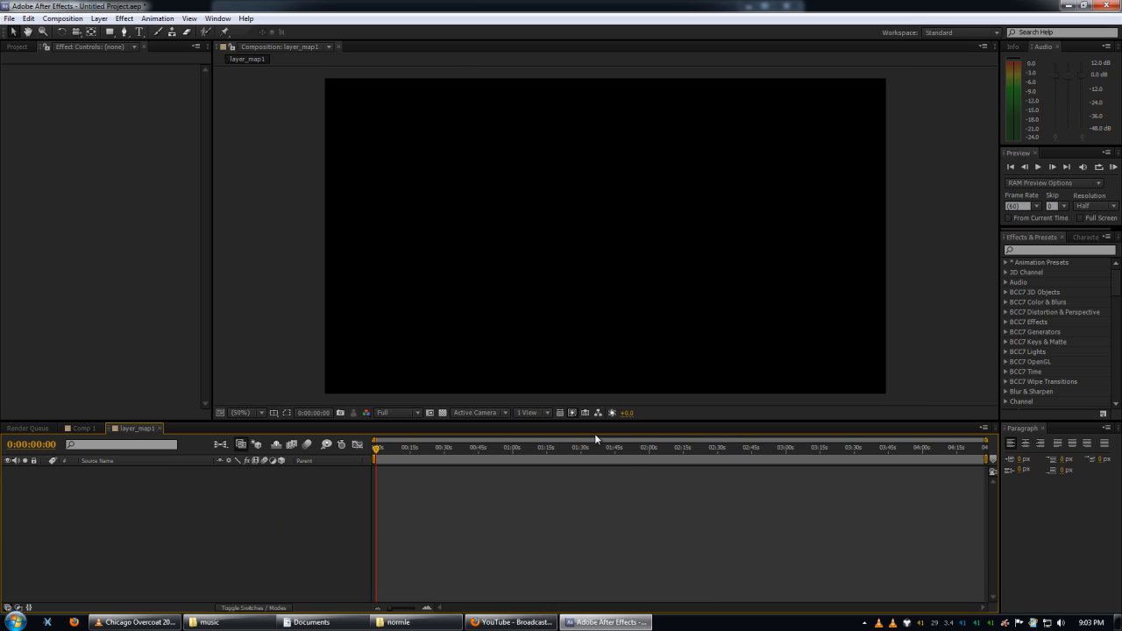
left_click(443, 413)
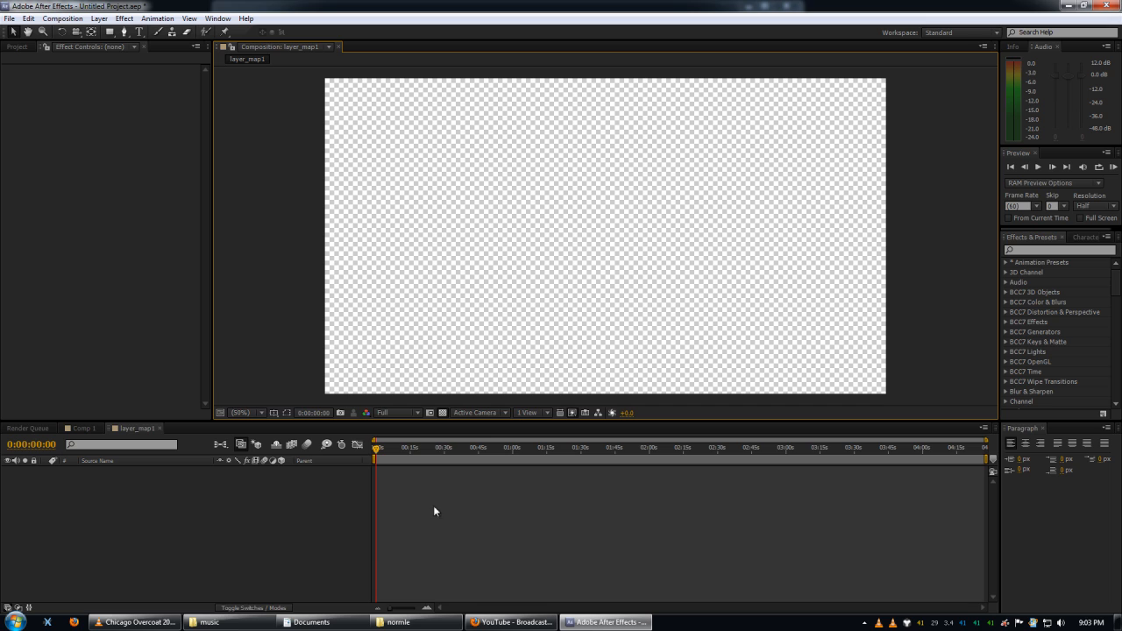
left_click(272, 527)
key("ctrl+y")
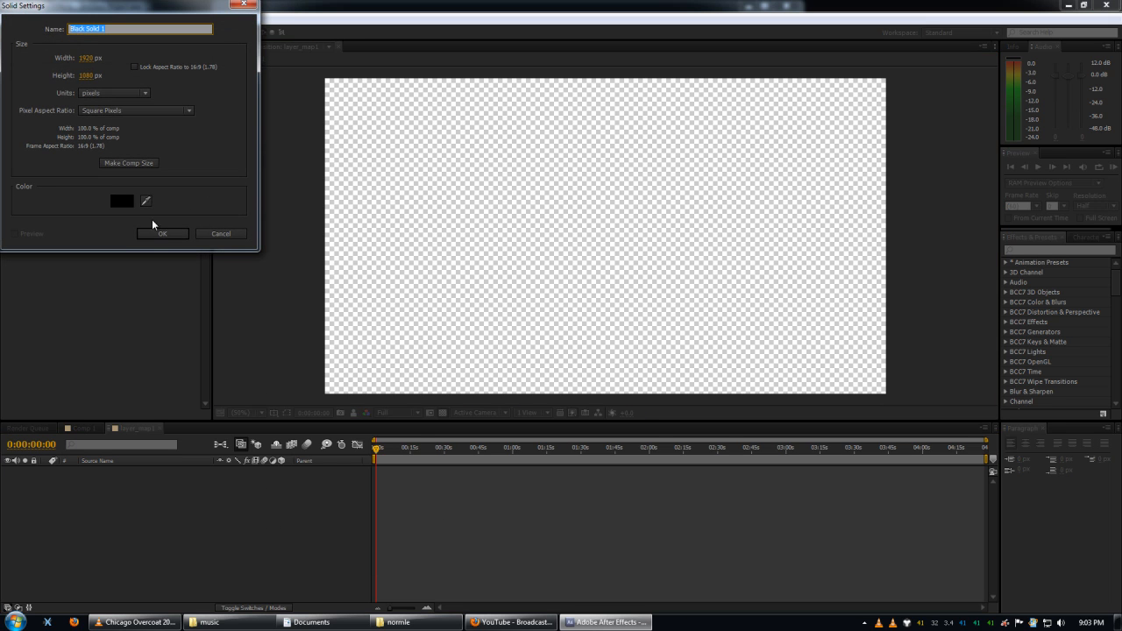
left_click(163, 235)
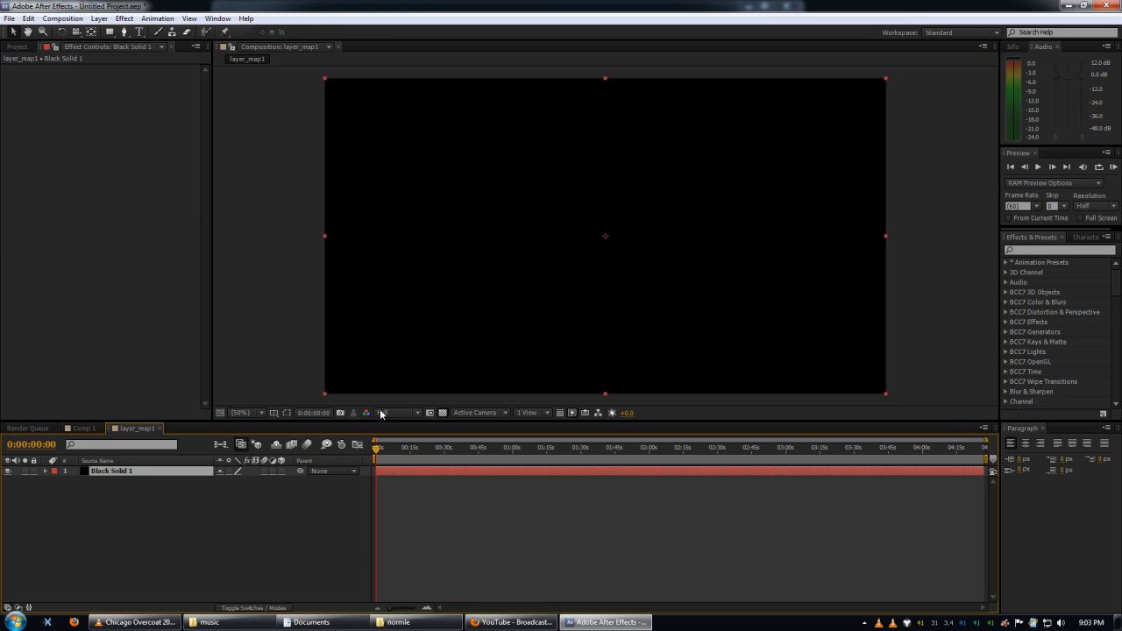
Draw a circular mask on the black solid with the Ellipse tool, centred in the frame and nearly as tall as it.
key("v")
key("q")
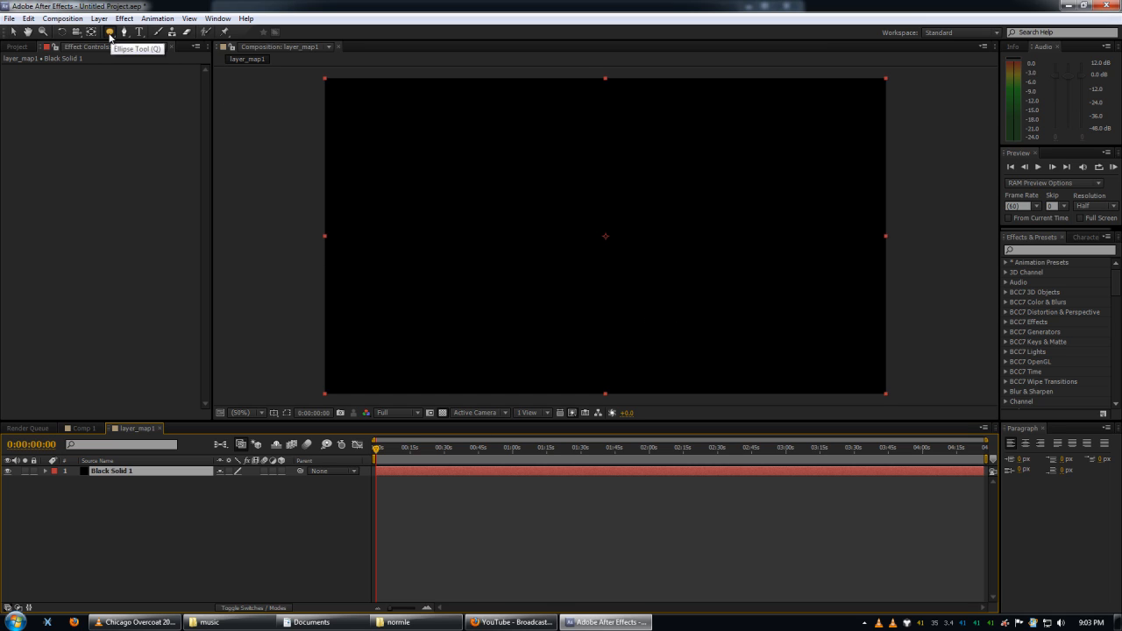
left_click(605, 236)
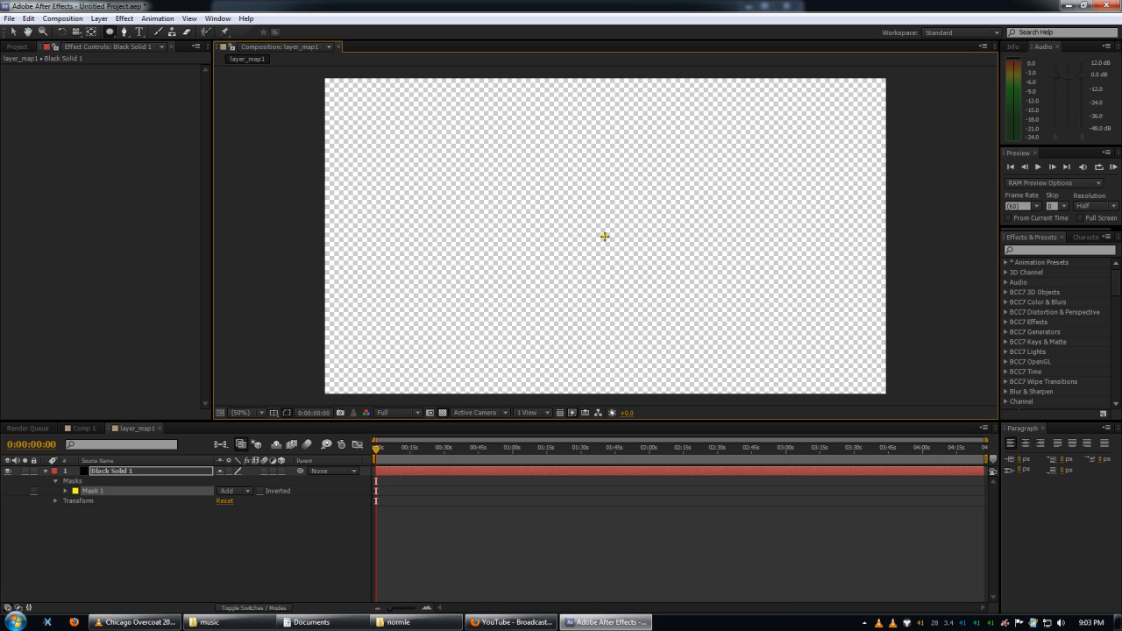
left_click_drag(605, 236, 574, 86)
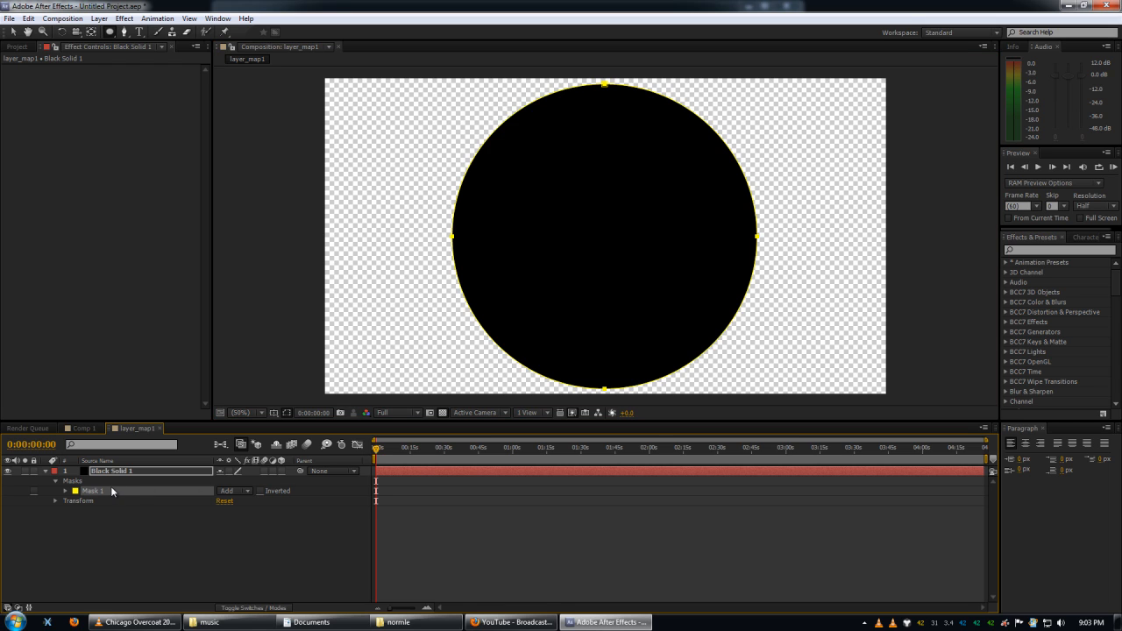
Expand the properties of both masks on the black solid and set Mask 1's feather to 13 pixels.
left_click(64, 500)
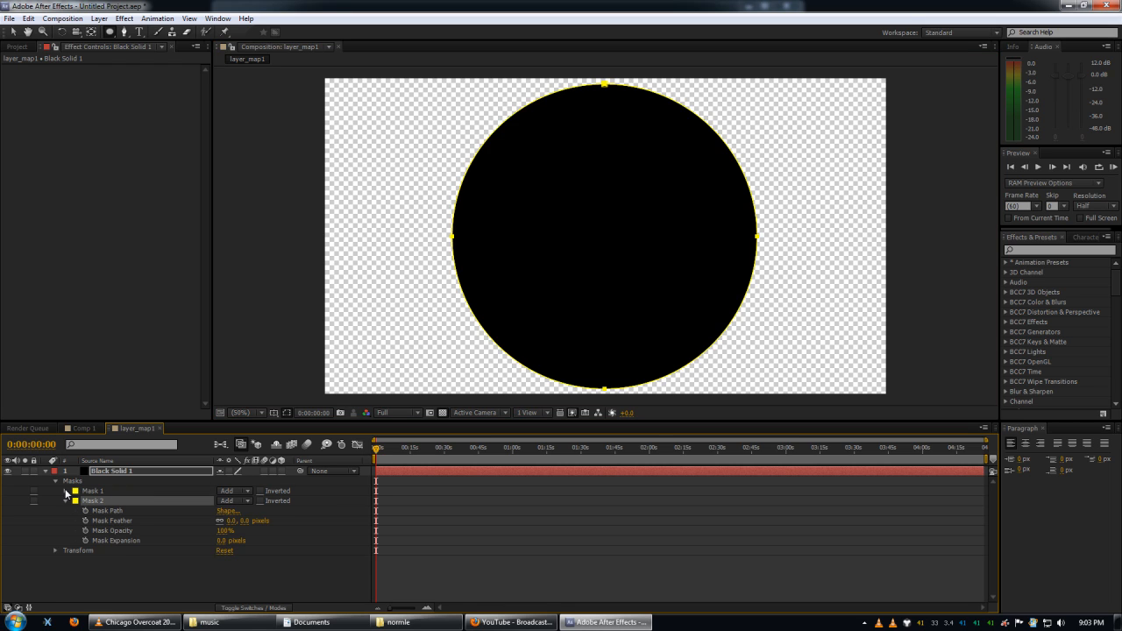
left_click(64, 491)
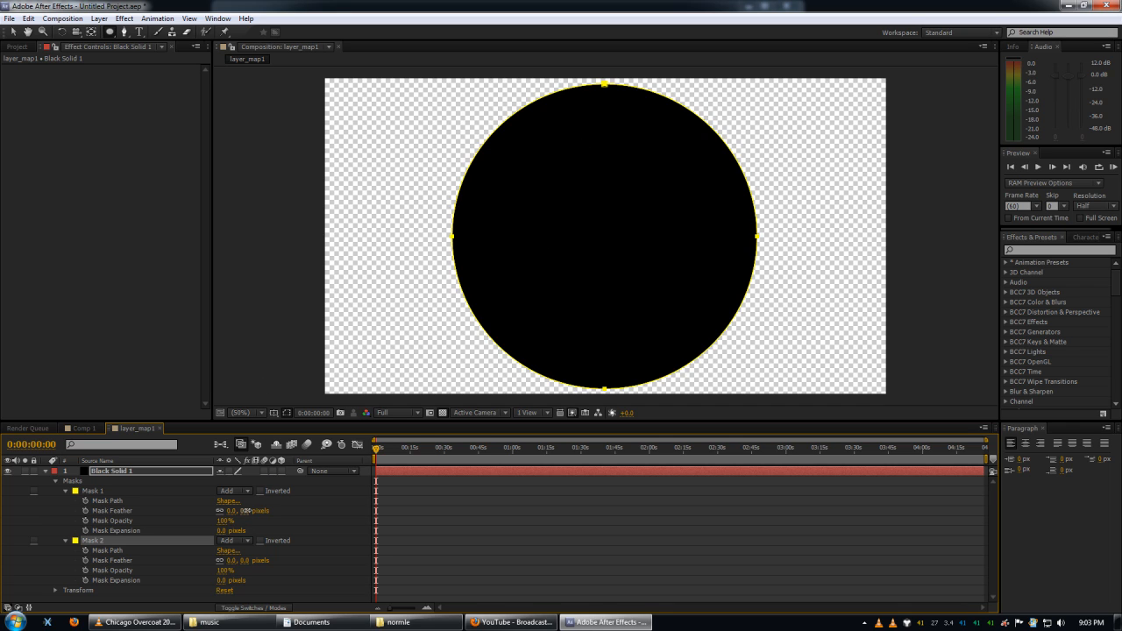
mouse_move(246, 510)
left_mouse_down()
mouse_move(259, 508)
mouse_move(248, 511)
left_mouse_up()
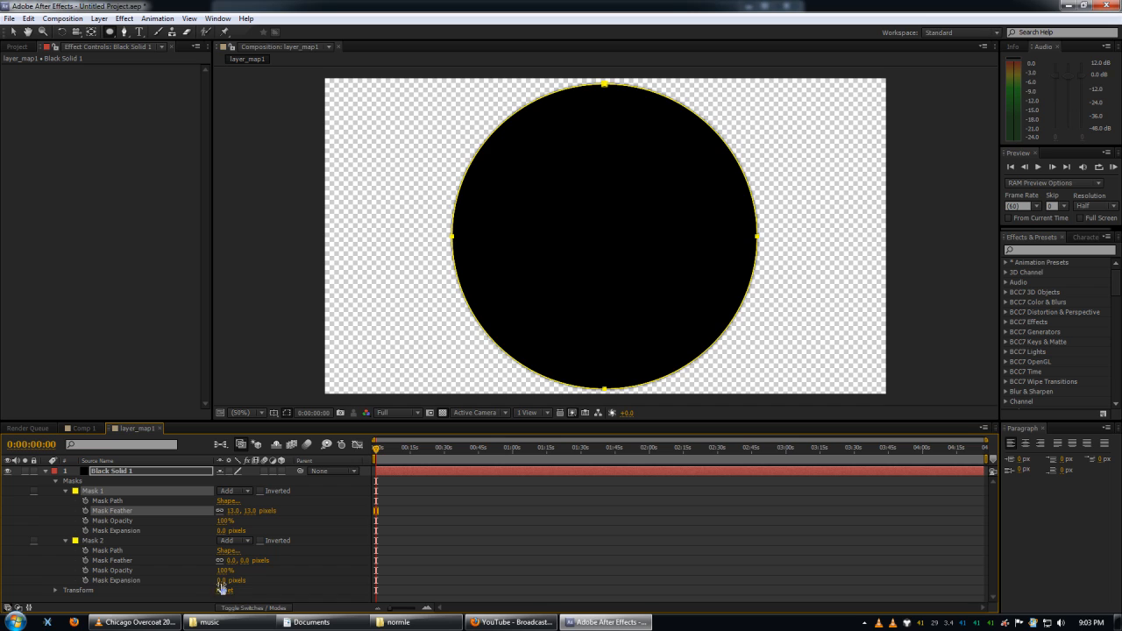
Set Mask 2 to Subtract with a feather of 78 pixels and an expansion of -159 pixels, forming a soft-edged ring.
left_click_drag(221, 581, 197, 577)
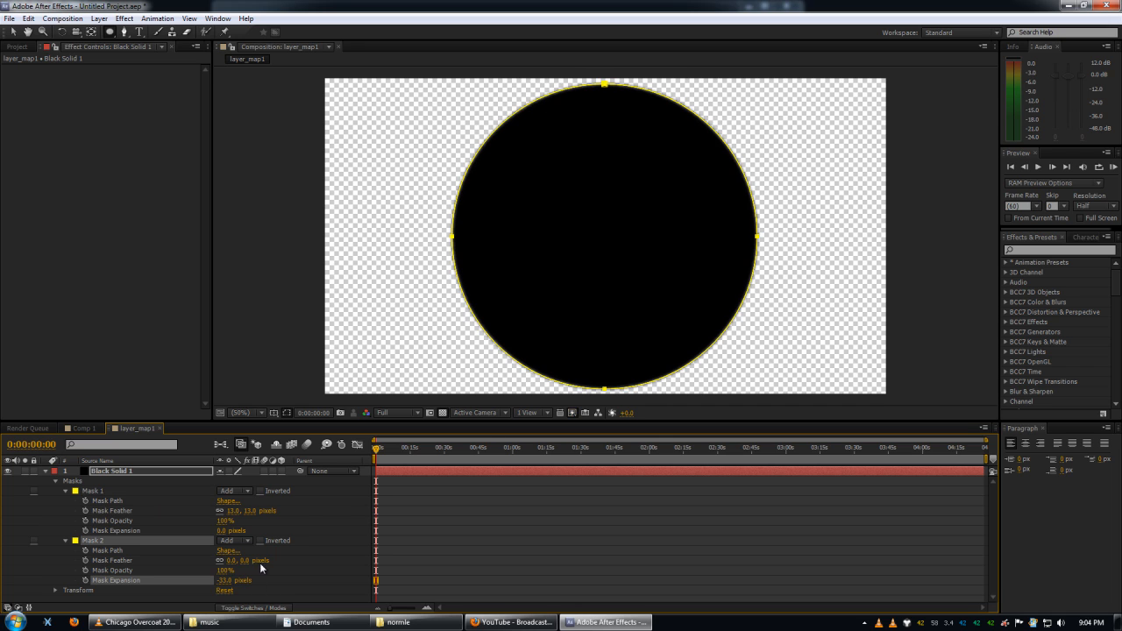
left_click(235, 540)
left_click(249, 476)
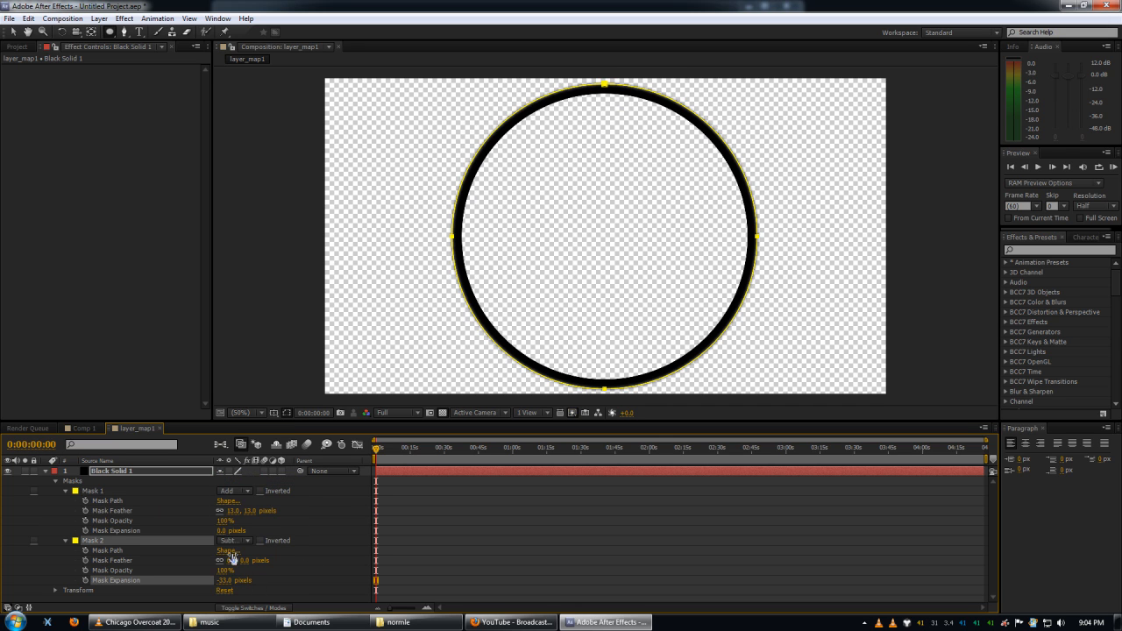
left_click_drag(225, 581, 164, 582)
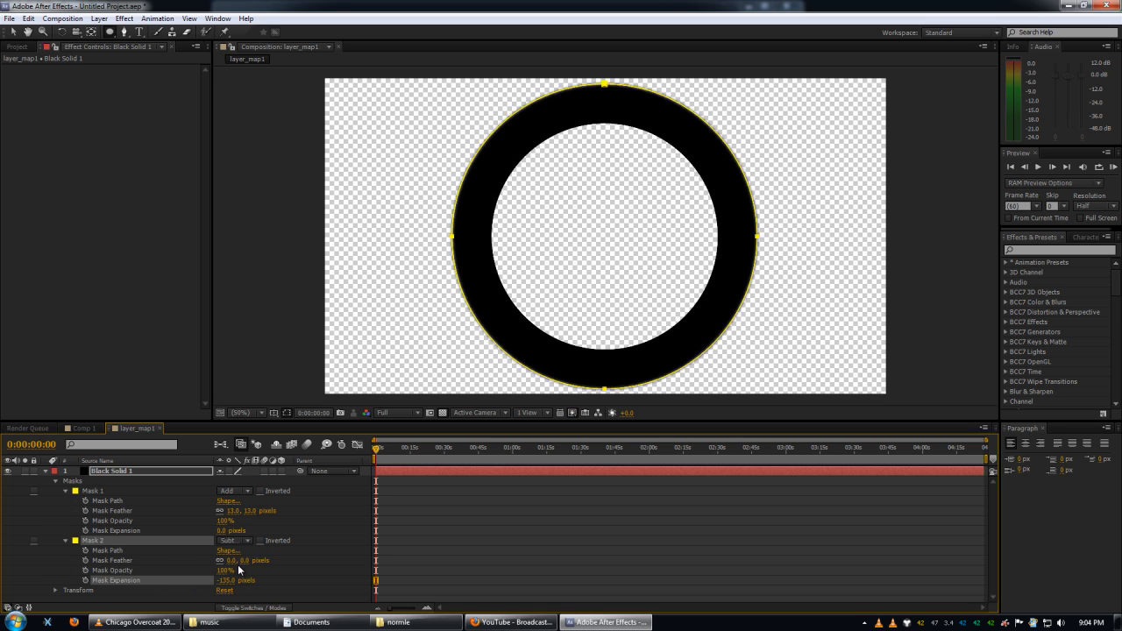
left_click_drag(238, 564, 347, 581)
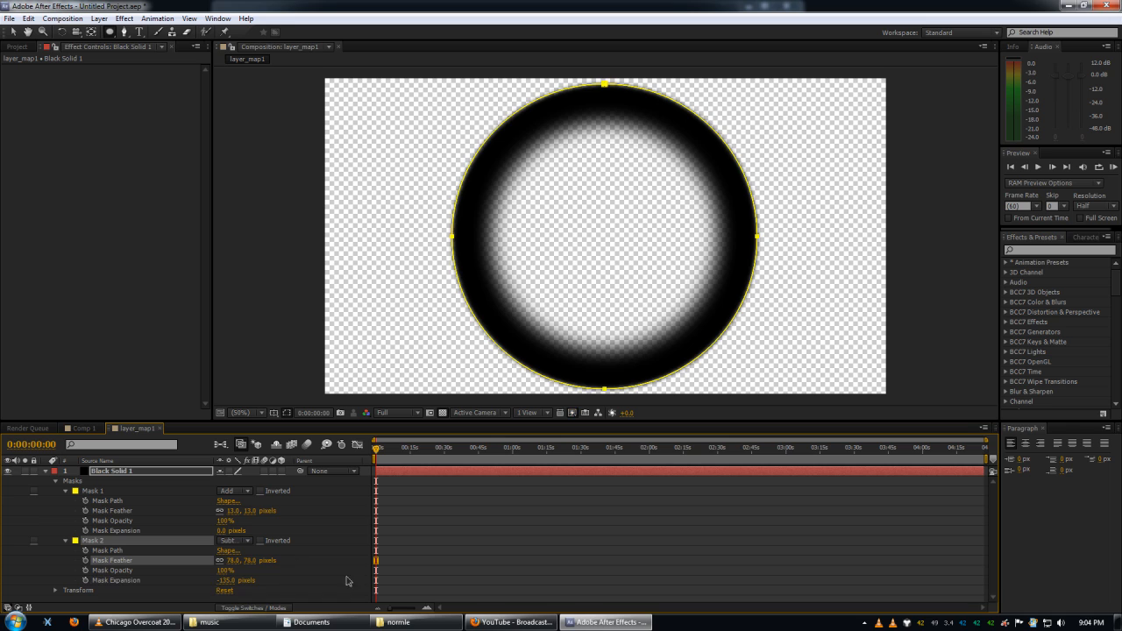
left_click_drag(226, 581, 210, 572)
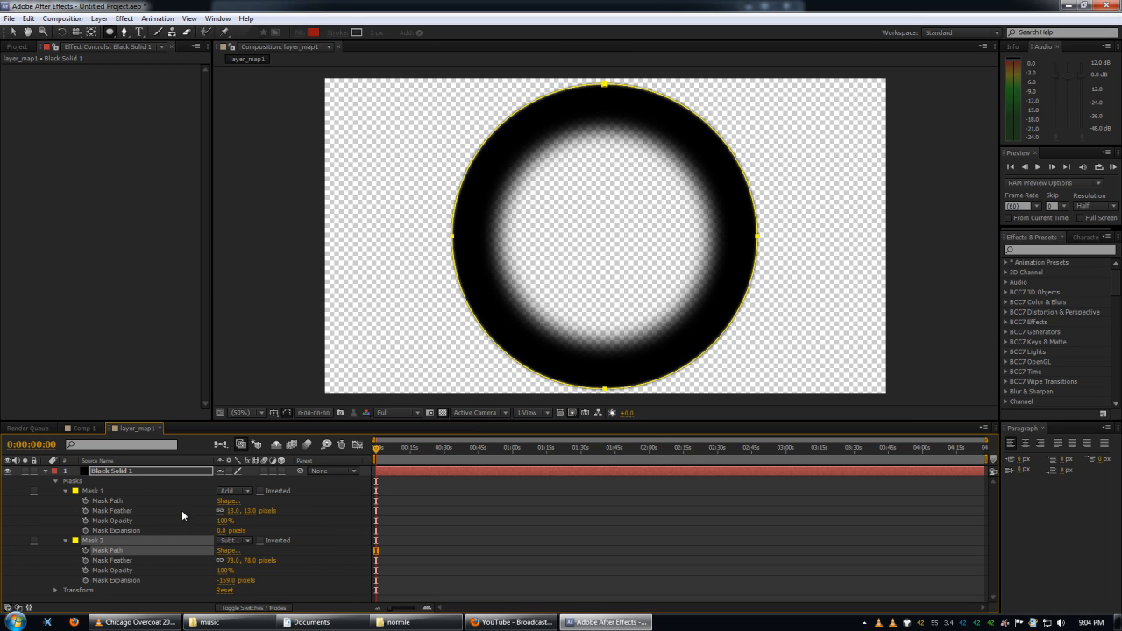
Reveal the black solid's Scale and add a keyframe of 0% at the start of the composition.
key("Return")
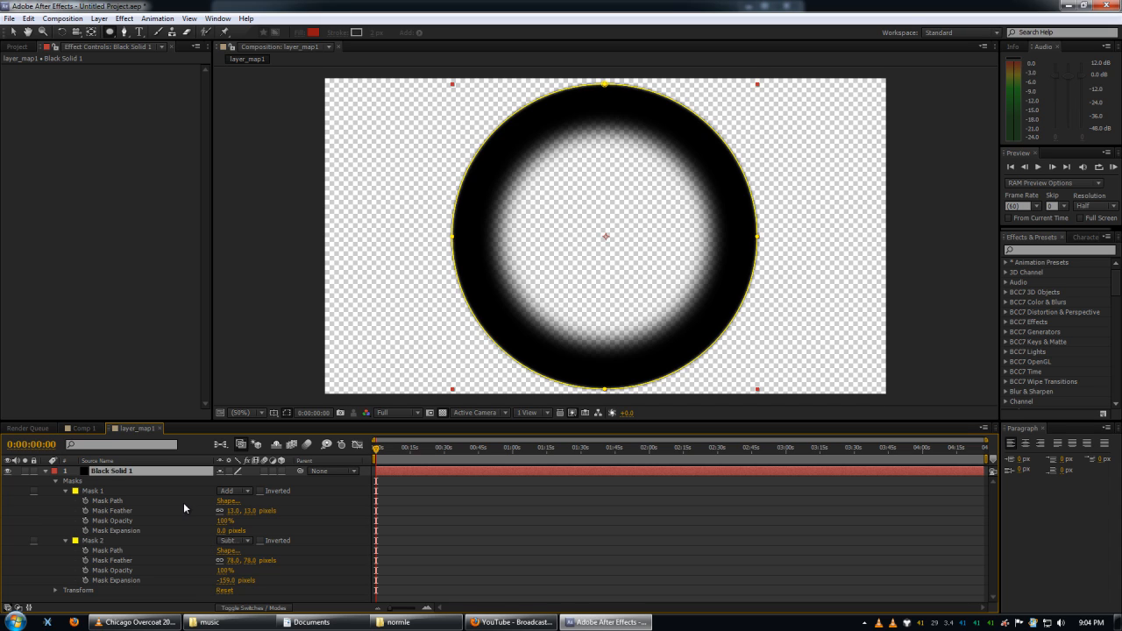
key("s")
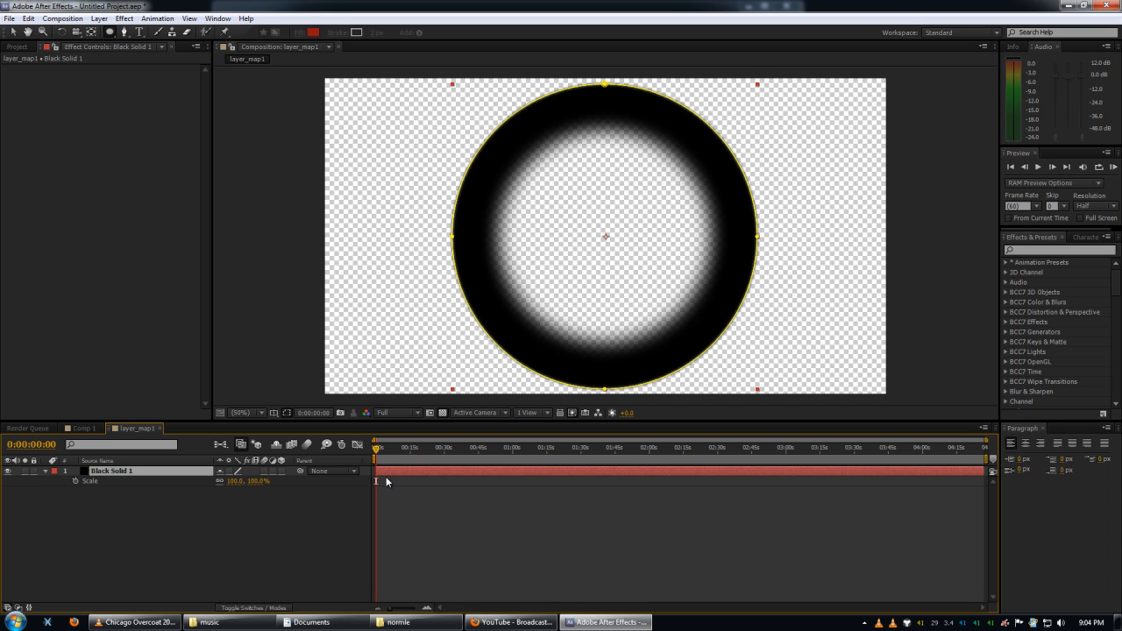
left_click(74, 481)
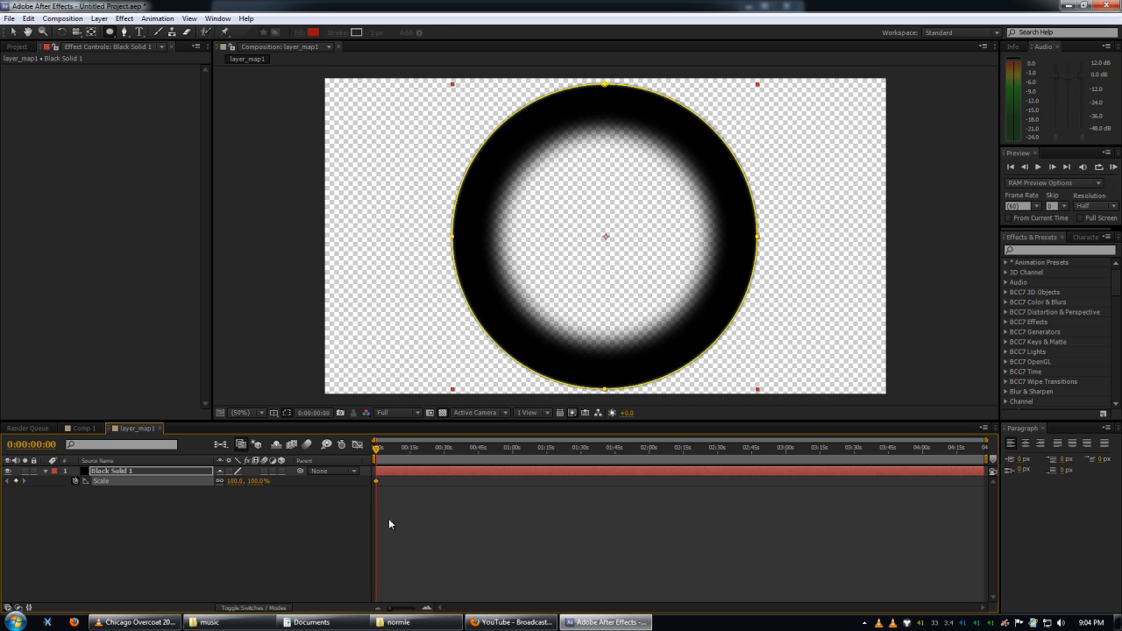
left_click(256, 481)
type("0")
key("Return")
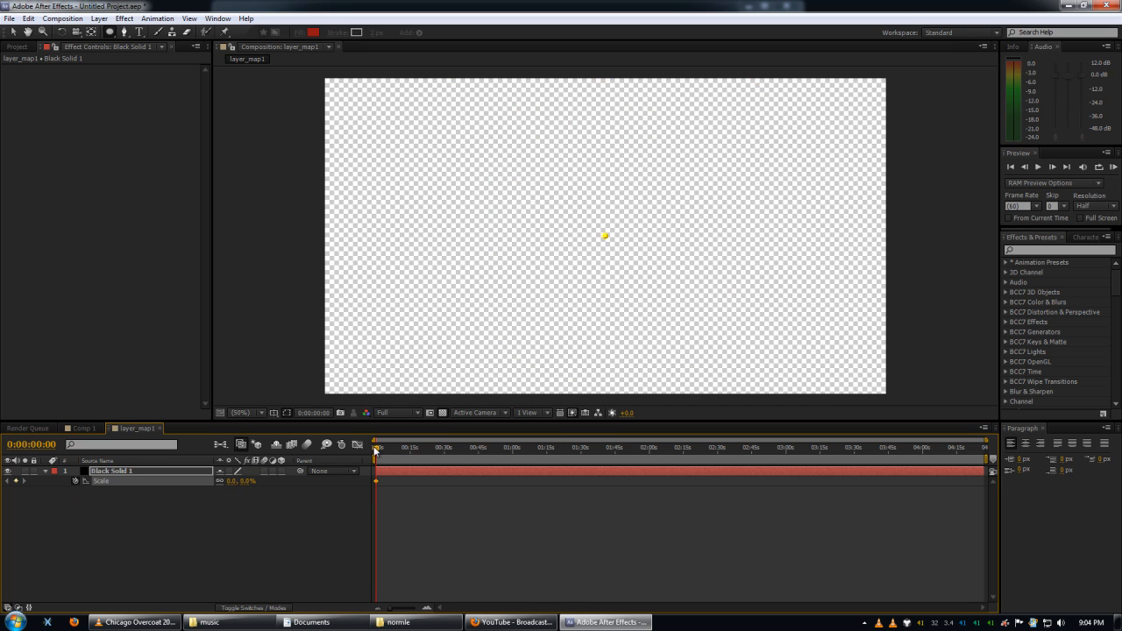
Shorten the work area to about 15 seconds and trim the layer_map1 composition to it.
mouse_move(376, 449)
left_mouse_down()
mouse_move(399, 450)
mouse_move(384, 450)
left_mouse_up()
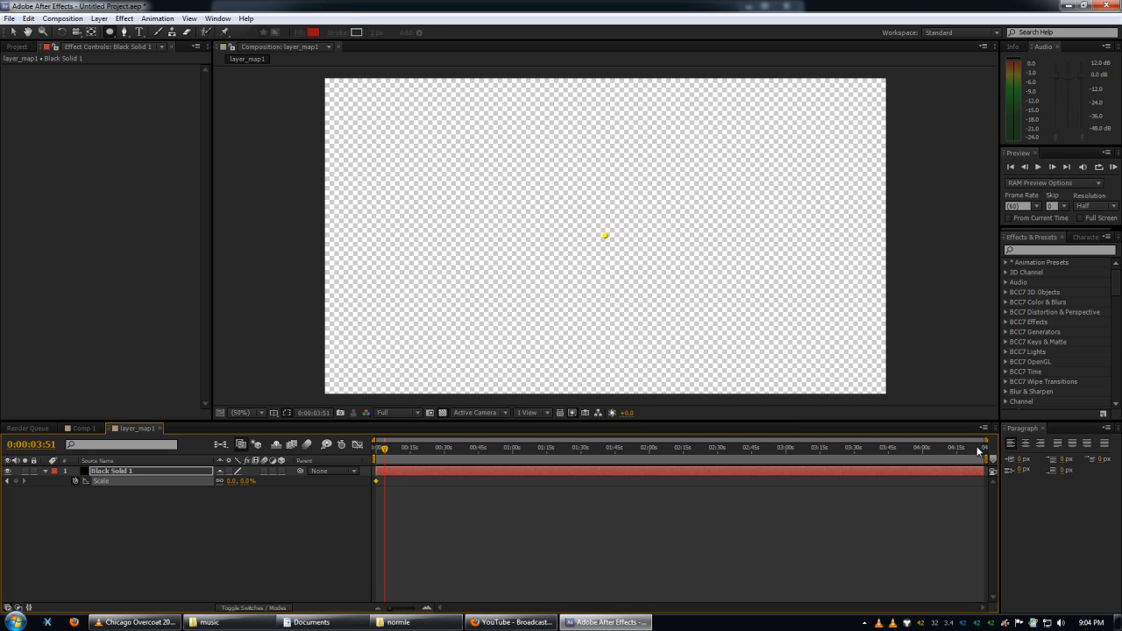
left_click_drag(985, 458, 455, 462)
right_click(410, 459)
left_click(445, 495)
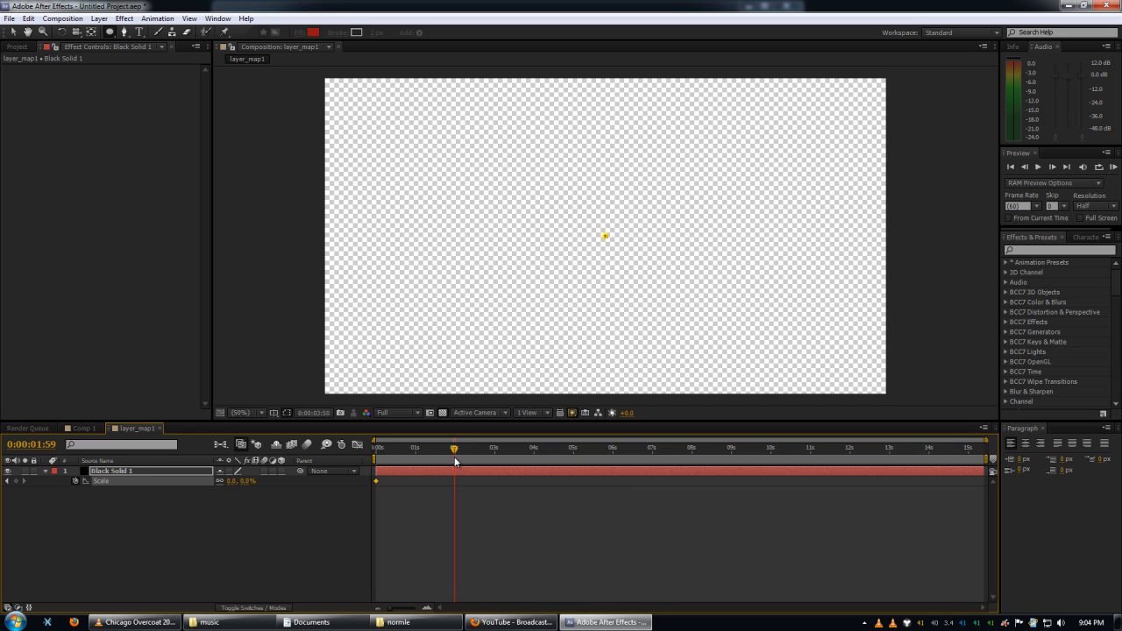
Add a Scale keyframe of 345% to the black solid at 0:00:01:59, so the ring grows beyond the frame.
left_click_drag(247, 482, 257, 482)
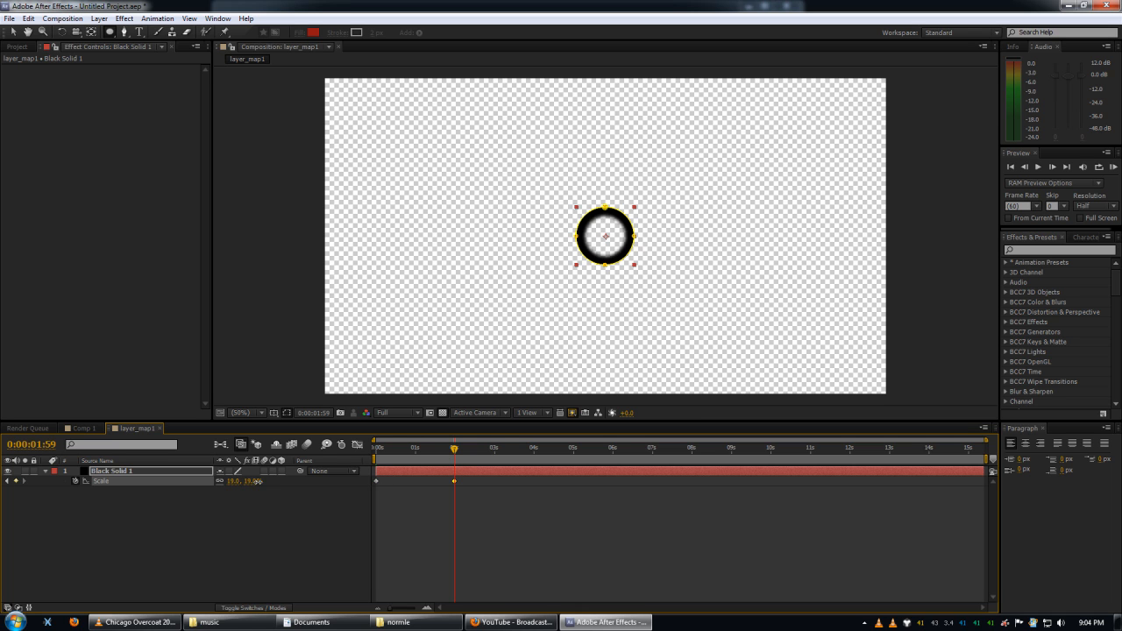
left_click(256, 482)
type("278")
key("Return")
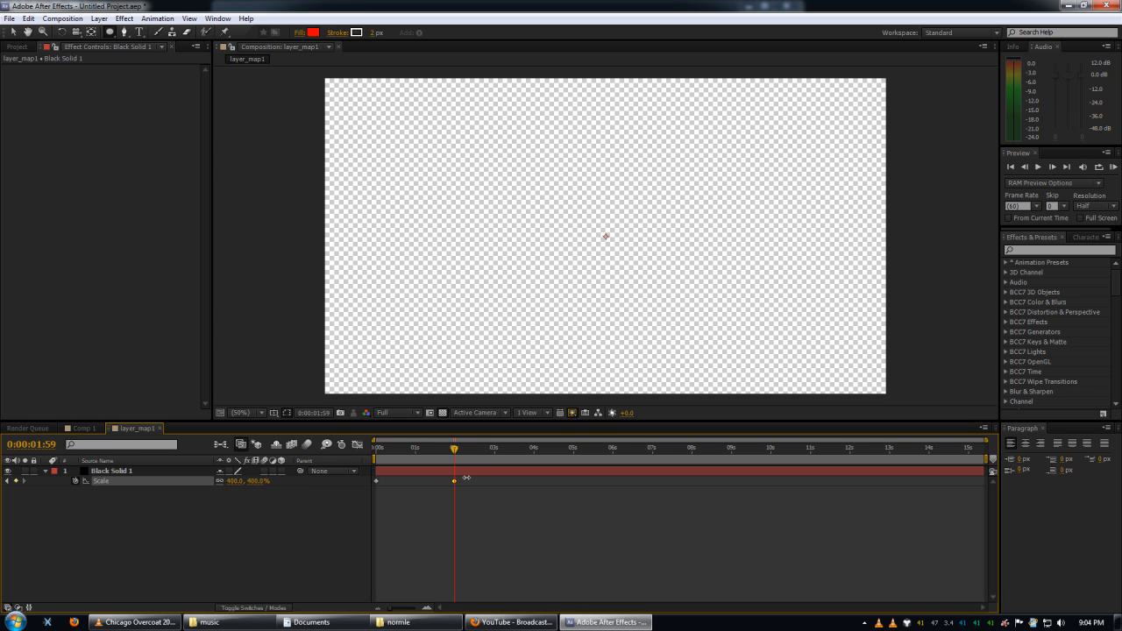
left_click_drag(401, 480, 376, 480)
mouse_move(402, 480)
left_mouse_down()
mouse_move(440, 480)
mouse_move(416, 459)
mouse_move(388, 460)
mouse_move(431, 459)
mouse_move(379, 459)
mouse_move(438, 460)
mouse_move(399, 459)
mouse_move(394, 472)
mouse_move(459, 465)
mouse_move(372, 474)
mouse_move(456, 472)
left_mouse_up()
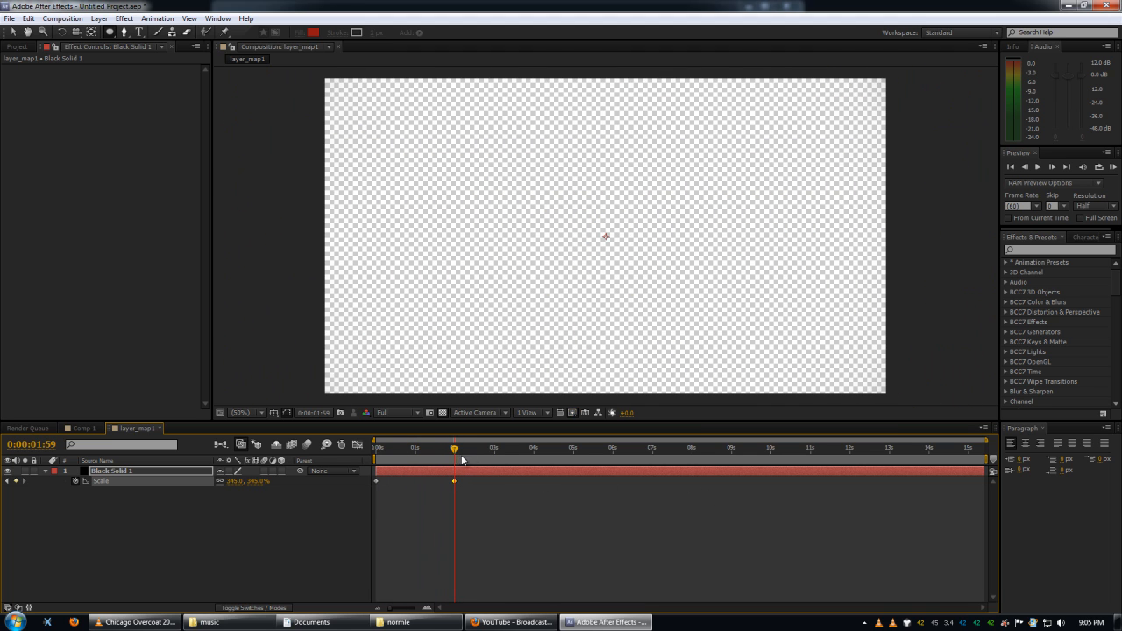
End the work area at 0:00:02:47 and trim the layer_map1 composition to it.
left_click(485, 450)
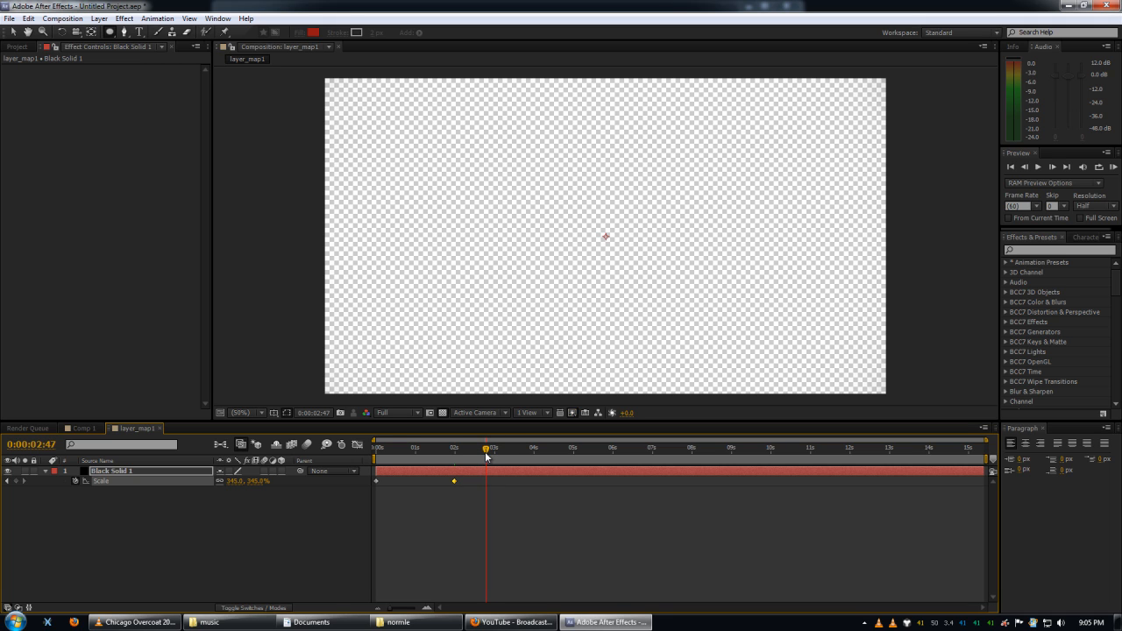
key("n")
right_click(487, 454)
left_click(525, 487)
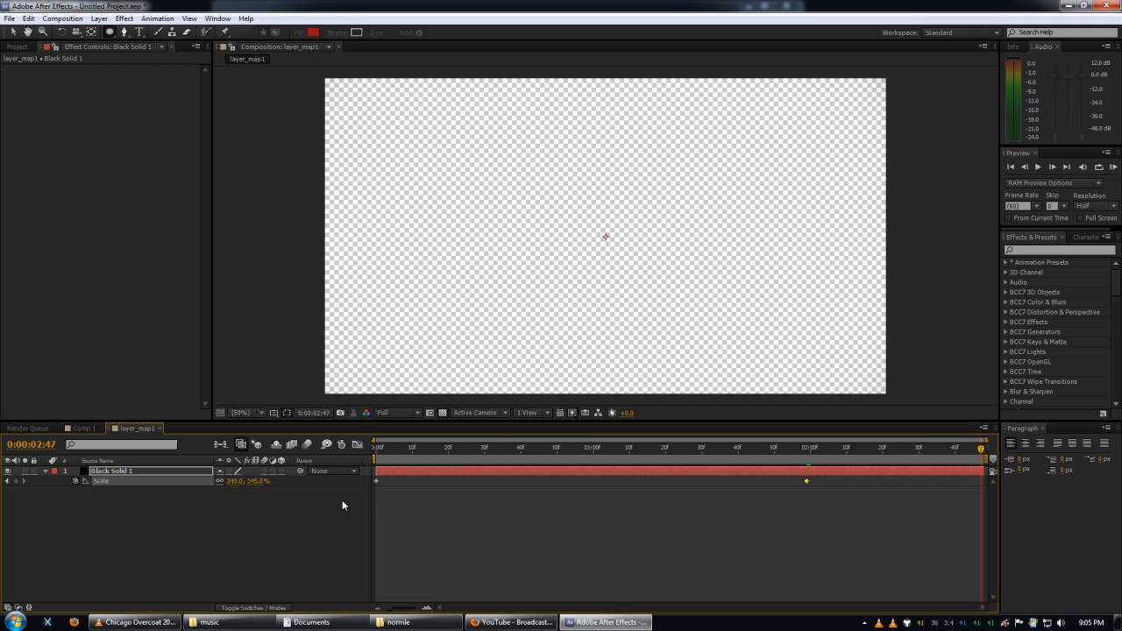
left_click(164, 517)
Duplicate the Comp 250fps.avi layer in Comp 1.
left_click(85, 429)
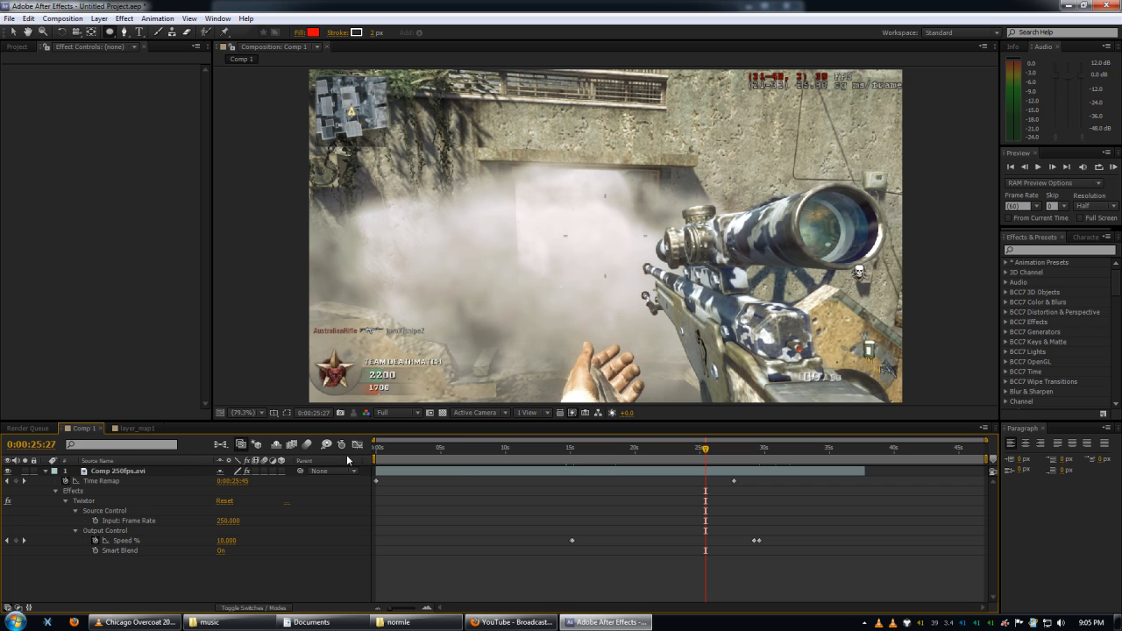
left_click(462, 472)
key("ctrl+d")
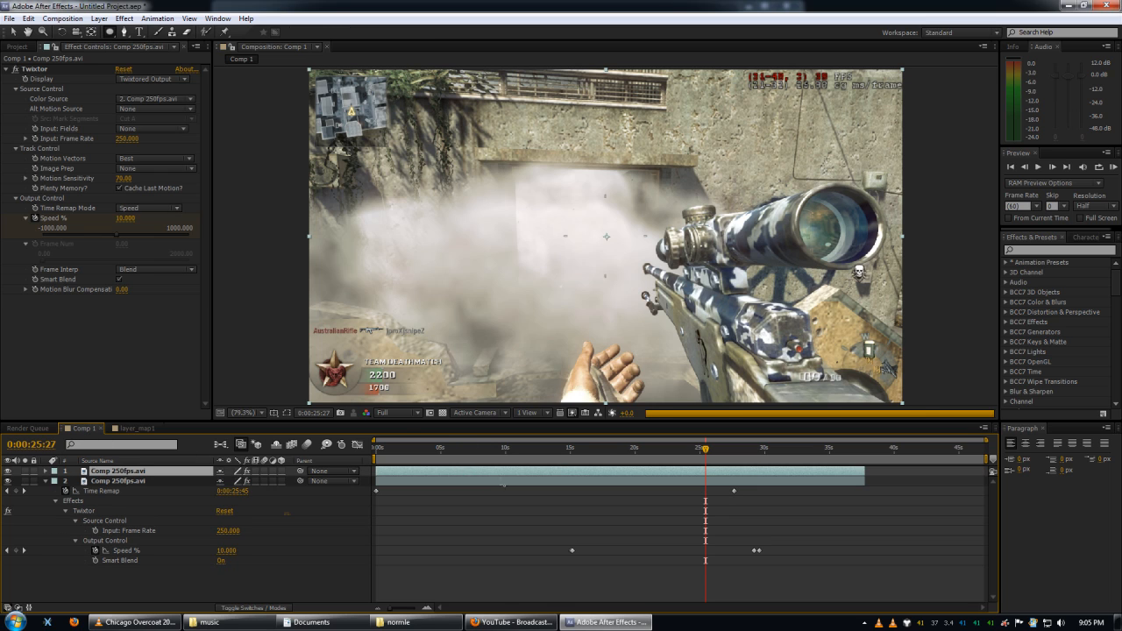
Add layer_map1 above the footage layers in Comp 1 and shift it to start at about 22 seconds.
left_click(18, 47)
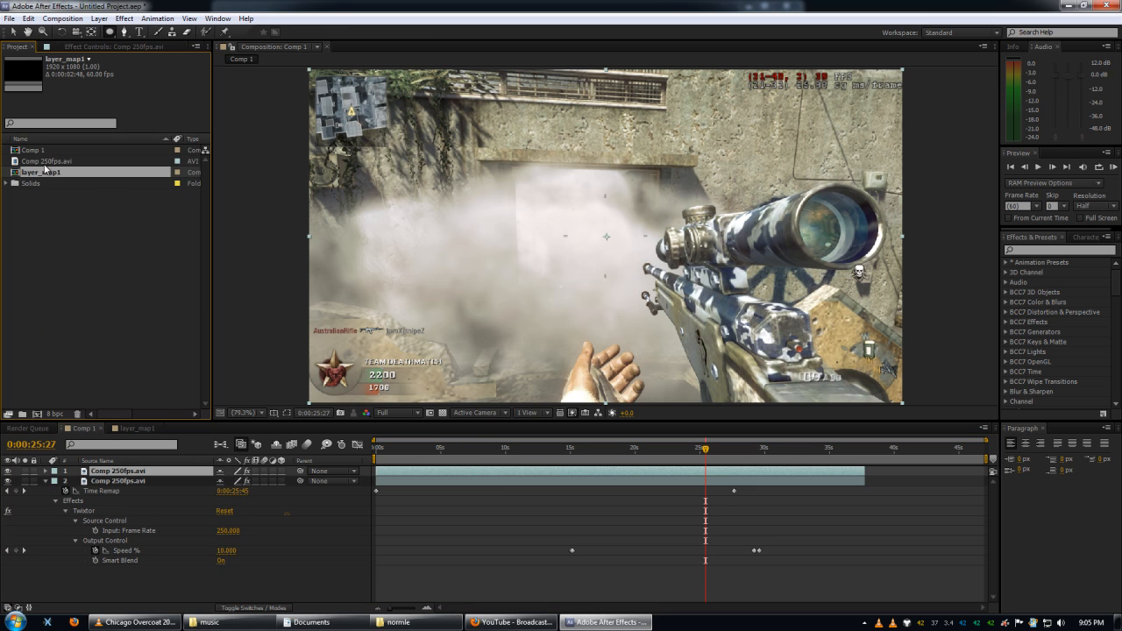
left_click_drag(40, 172, 136, 468)
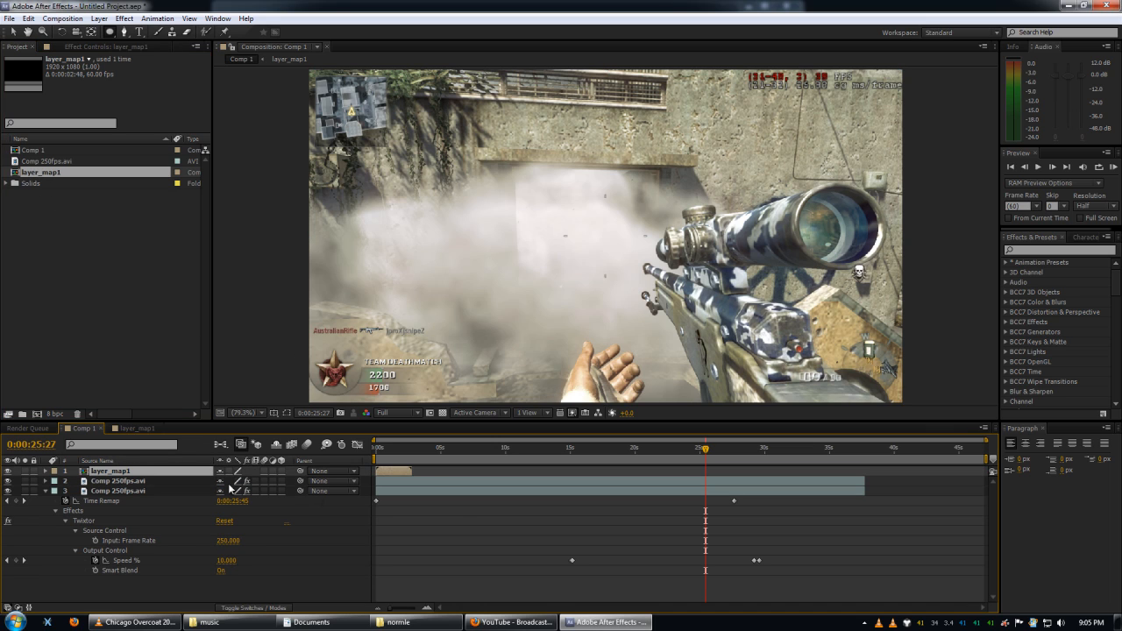
left_click_drag(400, 471, 512, 474)
left_click_drag(679, 470, 673, 470)
Apply the Displacement Map effect to the upper Comp 250fps.avi layer.
left_click(117, 482)
right_click(122, 483)
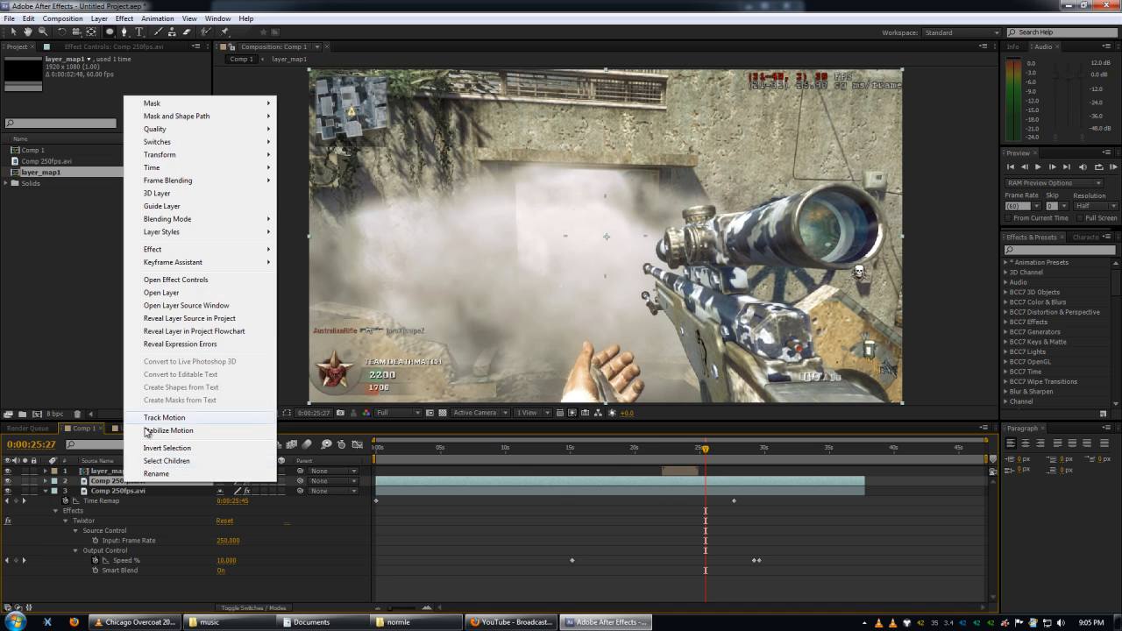
mouse_move(216, 254)
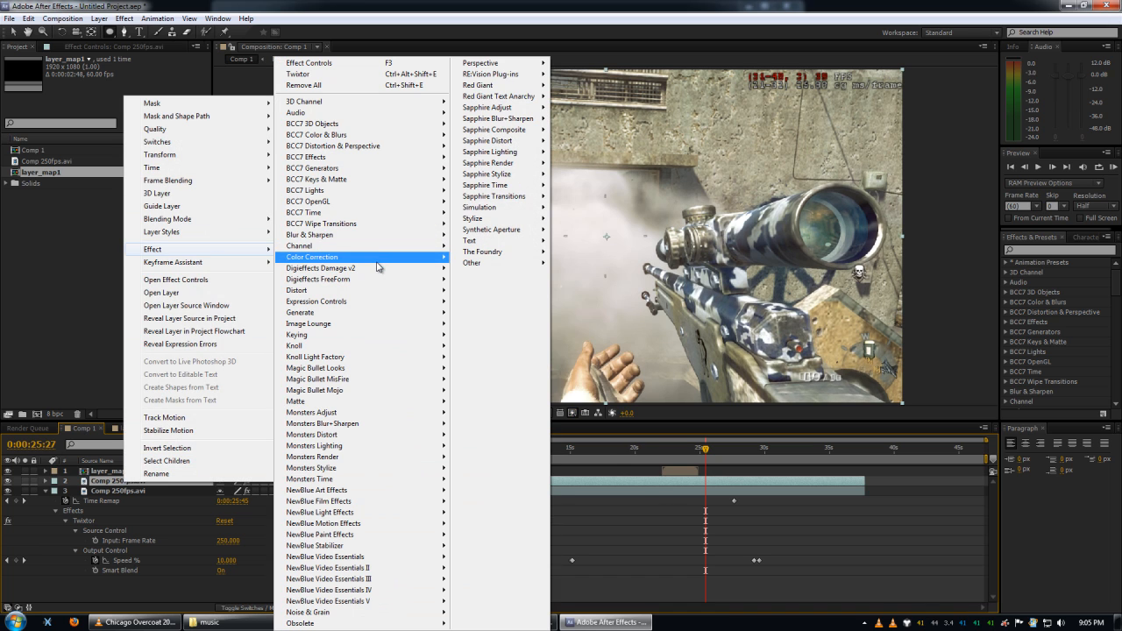
mouse_move(381, 292)
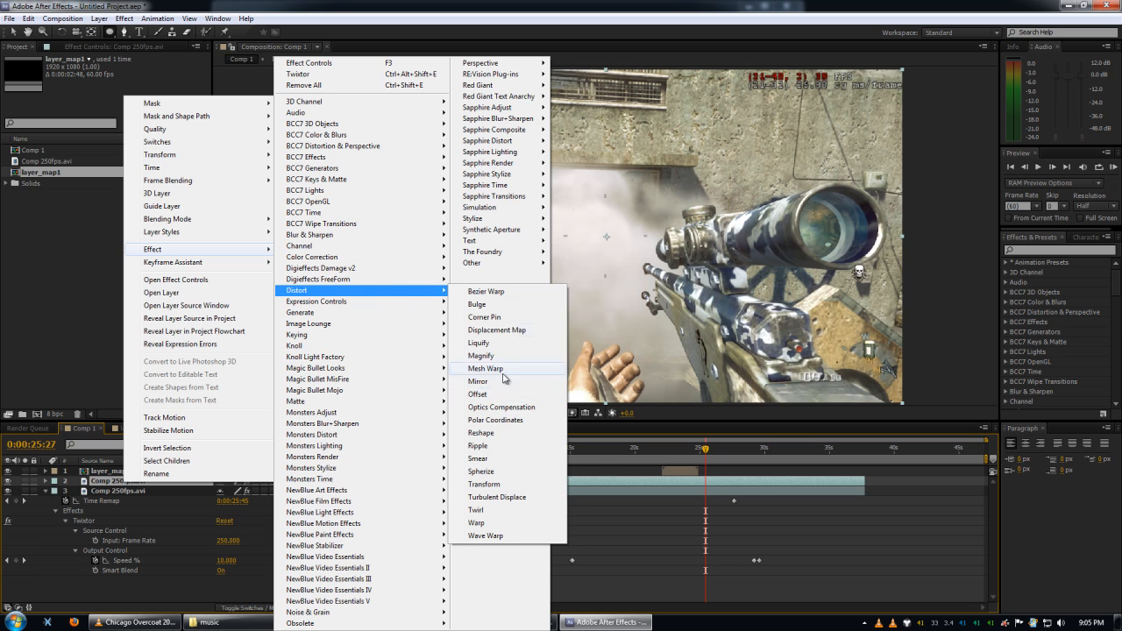
left_click(524, 331)
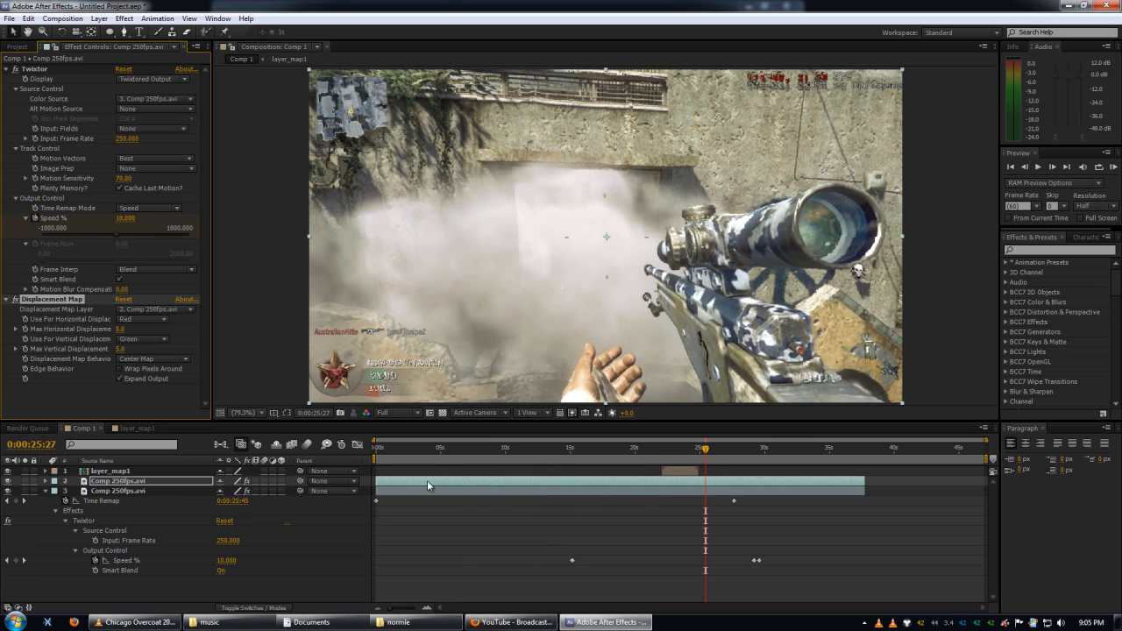
Set the Displacement Map's map layer to layer_map1 and use Luminance for both horizontal and vertical displacement.
left_click(159, 309)
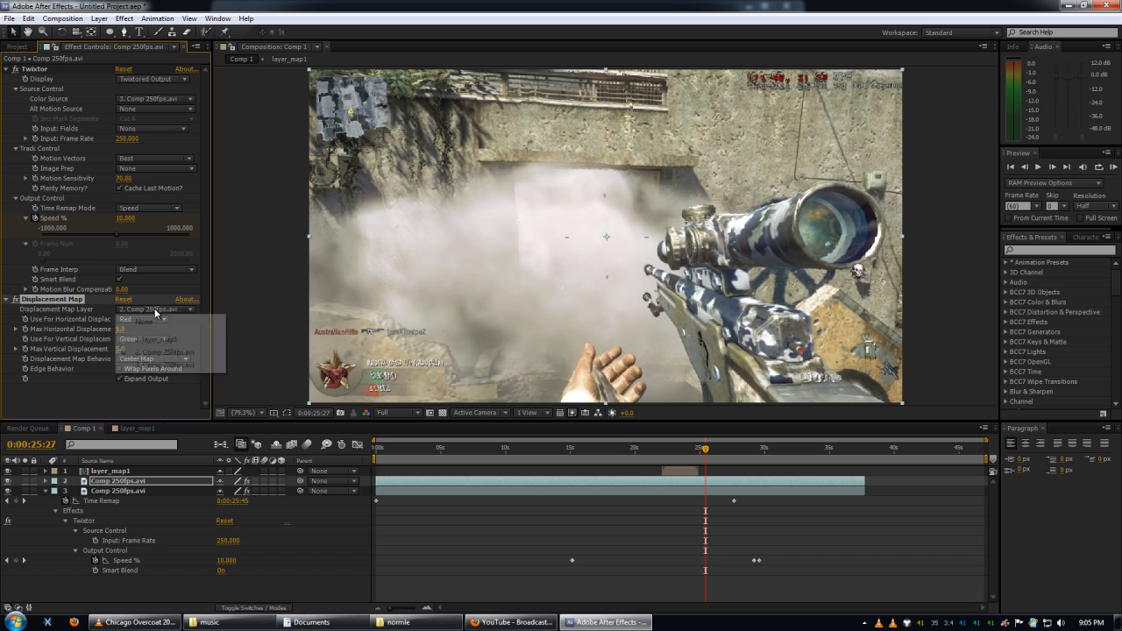
left_click(158, 338)
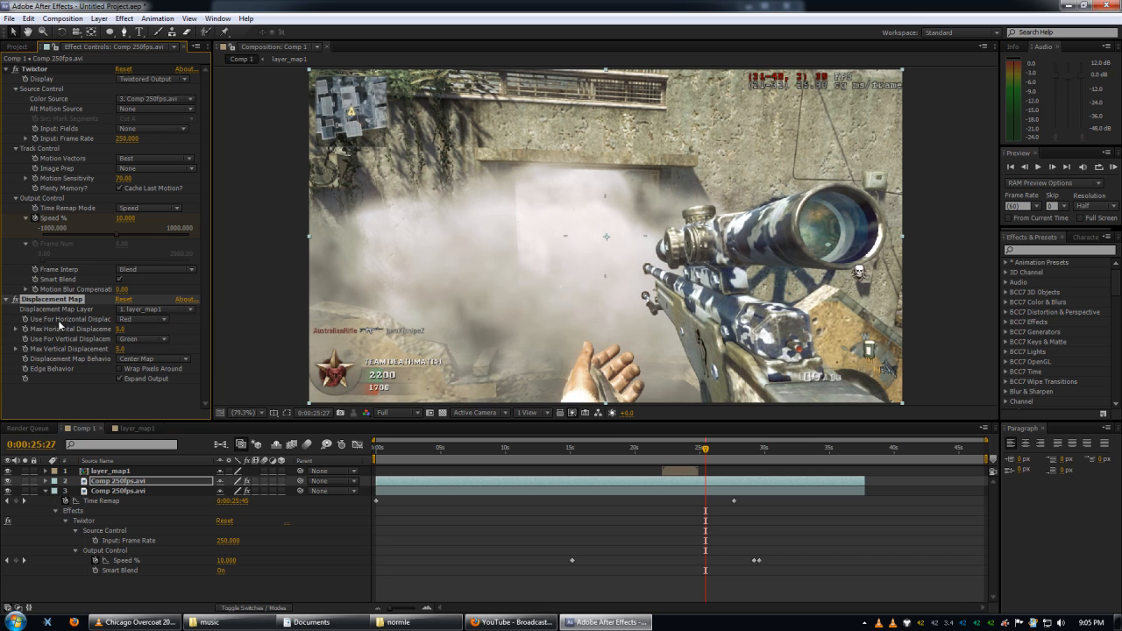
left_click(150, 321)
left_click(157, 383)
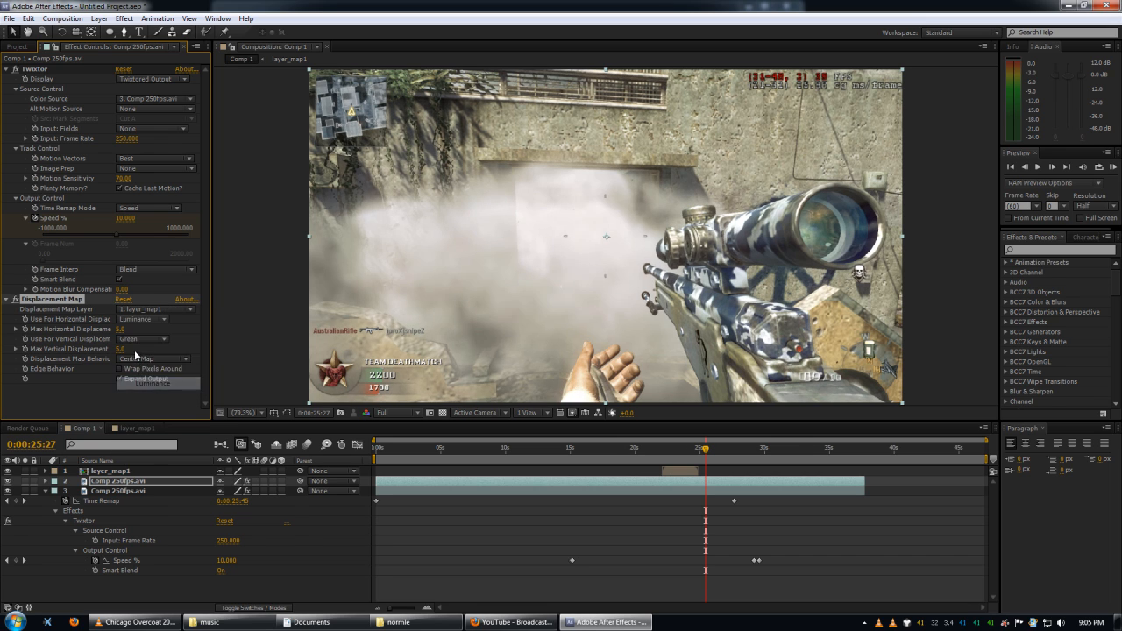
left_click(158, 340)
left_click(165, 403)
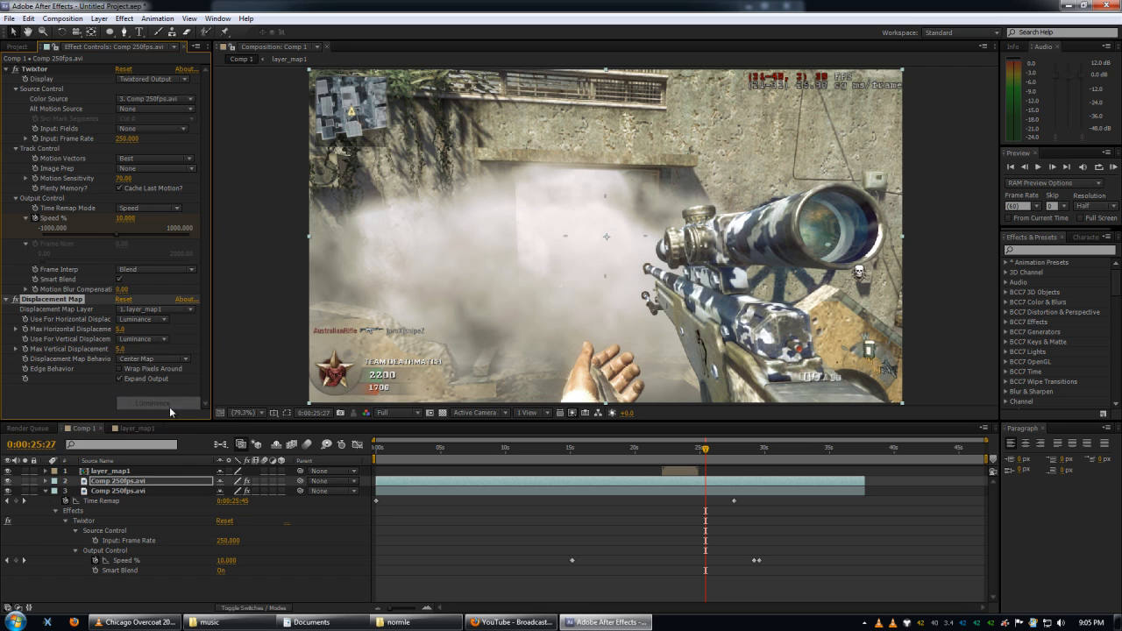
Set the Displacement Map's maximum horizontal displacement to 100 and check the ripple from 0:00:22:20 onward.
left_click(120, 349)
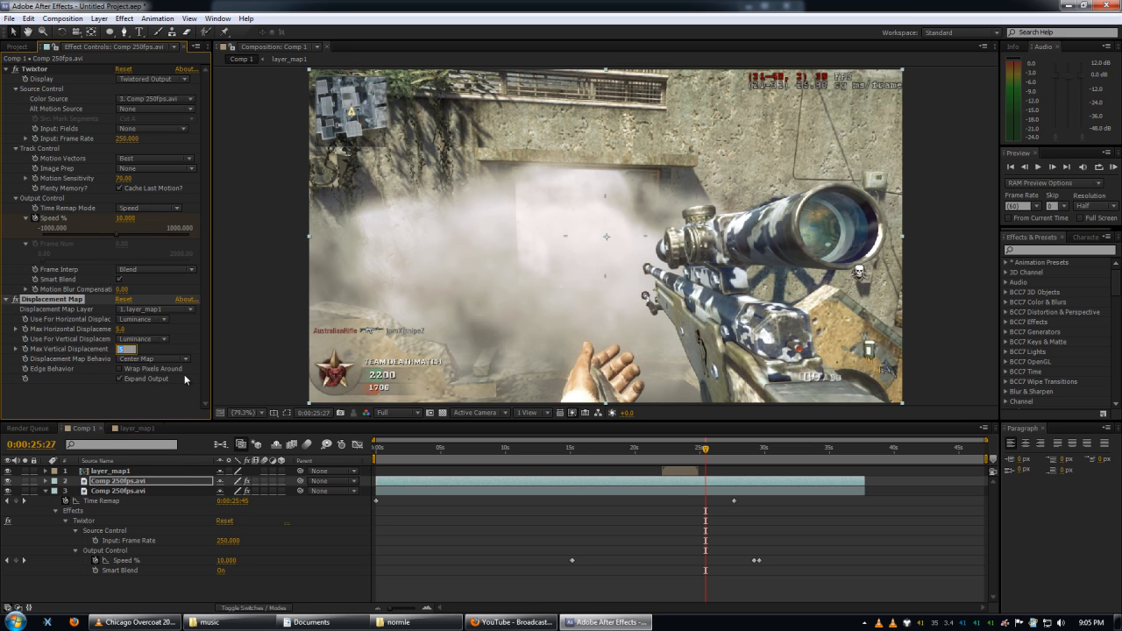
left_click(121, 411)
left_click(118, 329)
type("100")
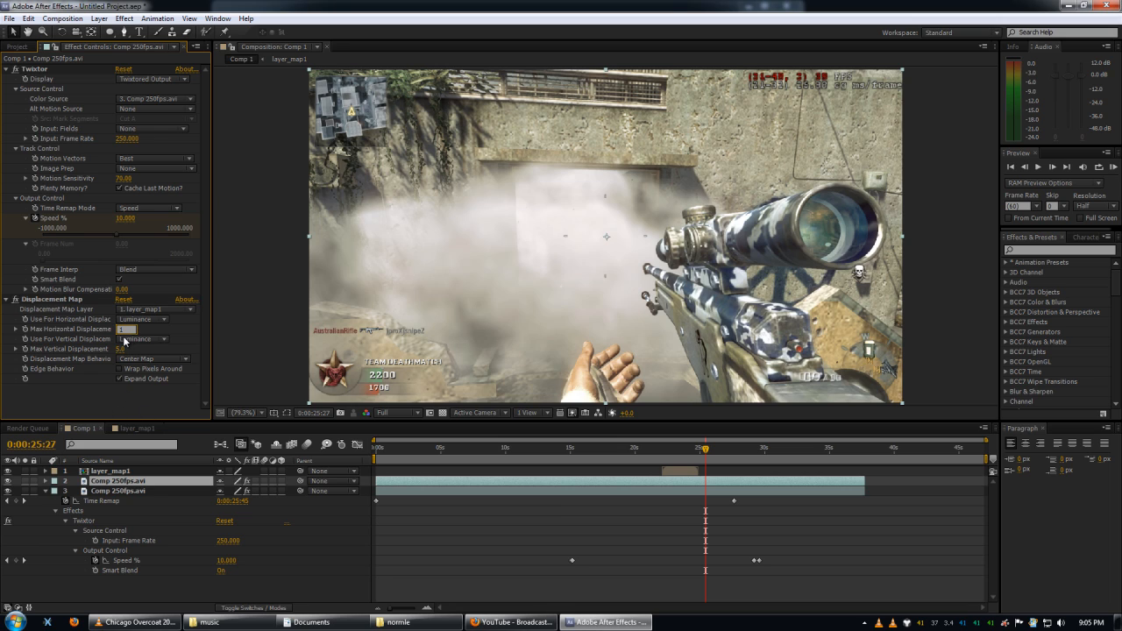
left_click(179, 406)
left_click(666, 454)
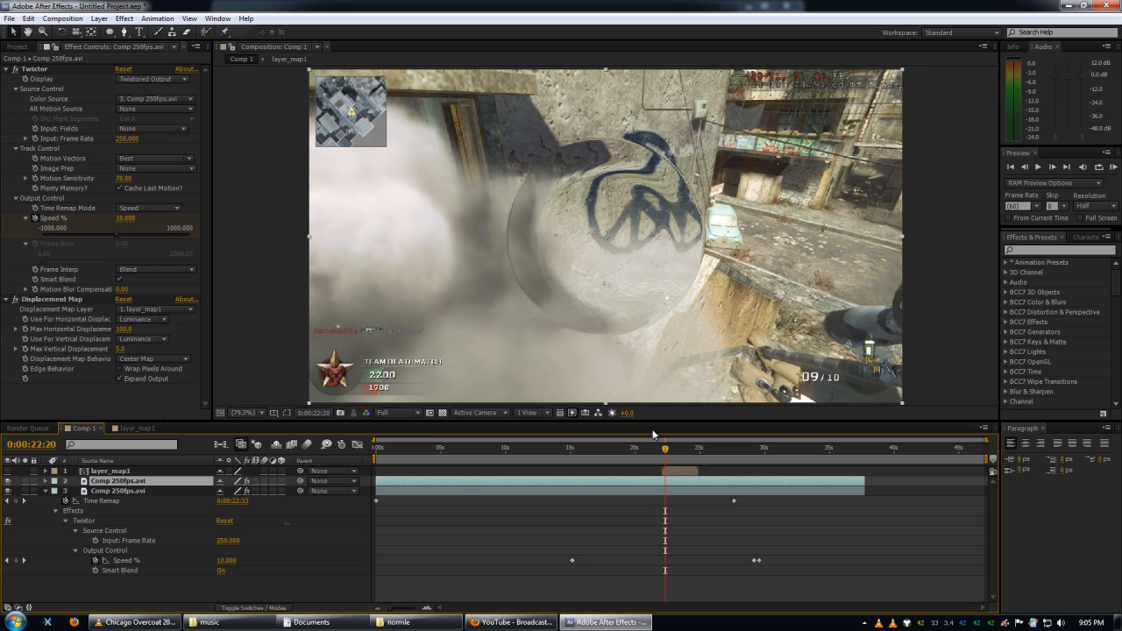
left_click_drag(665, 451, 733, 450)
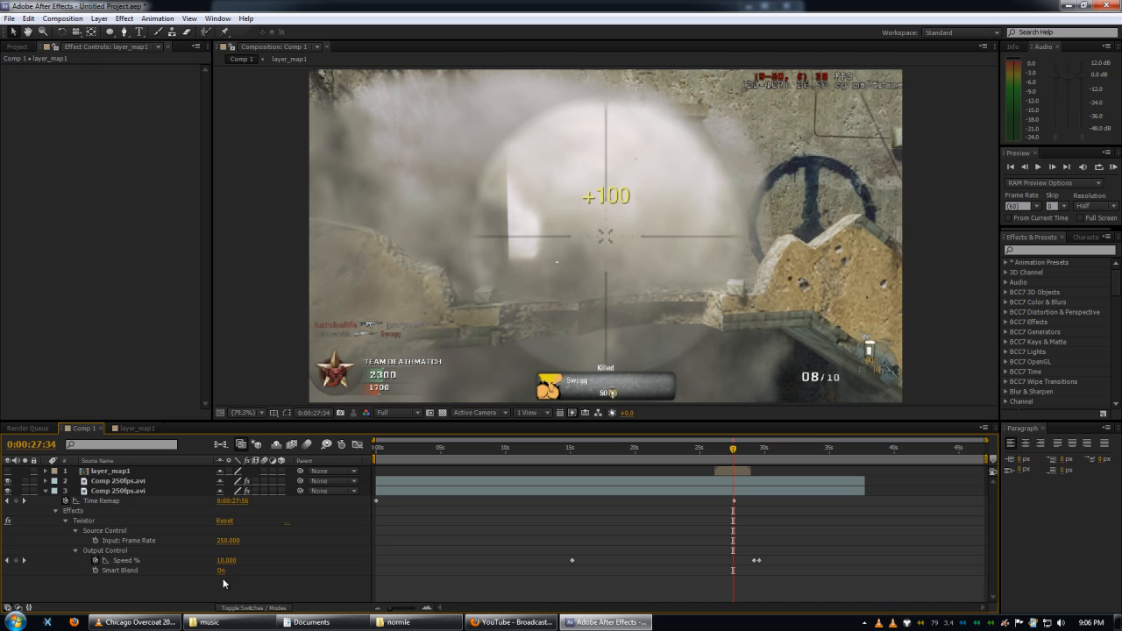
Add an adjustment layer directly below layer_map1 in Comp 1 and apply the Tint effect to it.
key("ctrl+alt+y")
left_click_drag(147, 472, 167, 487)
right_click(163, 483)
mouse_move(260, 250)
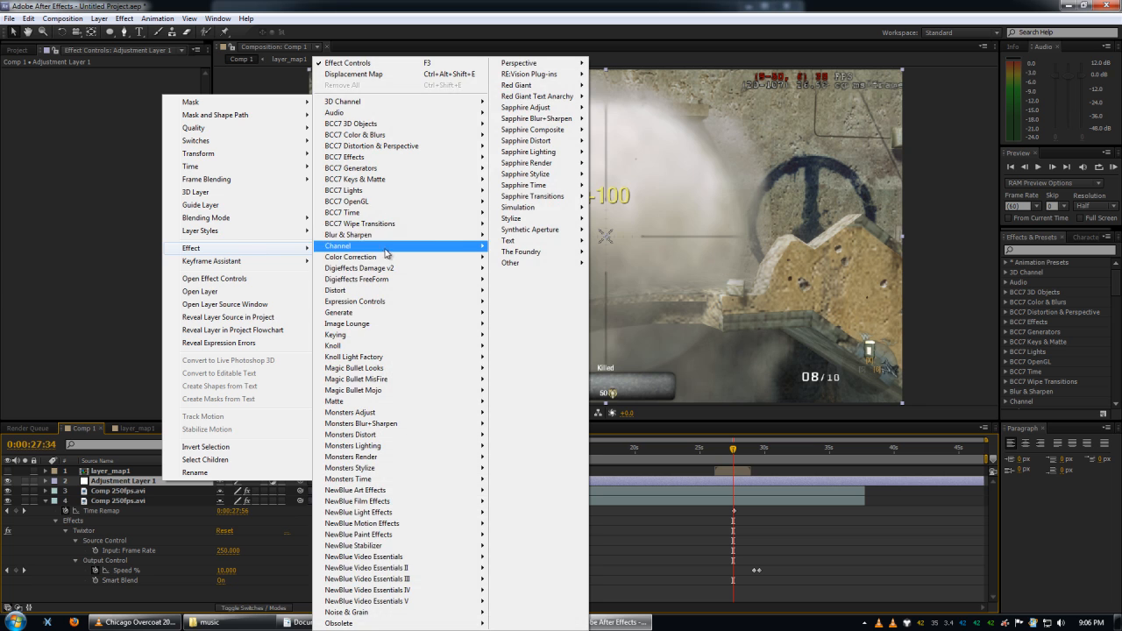
mouse_move(460, 258)
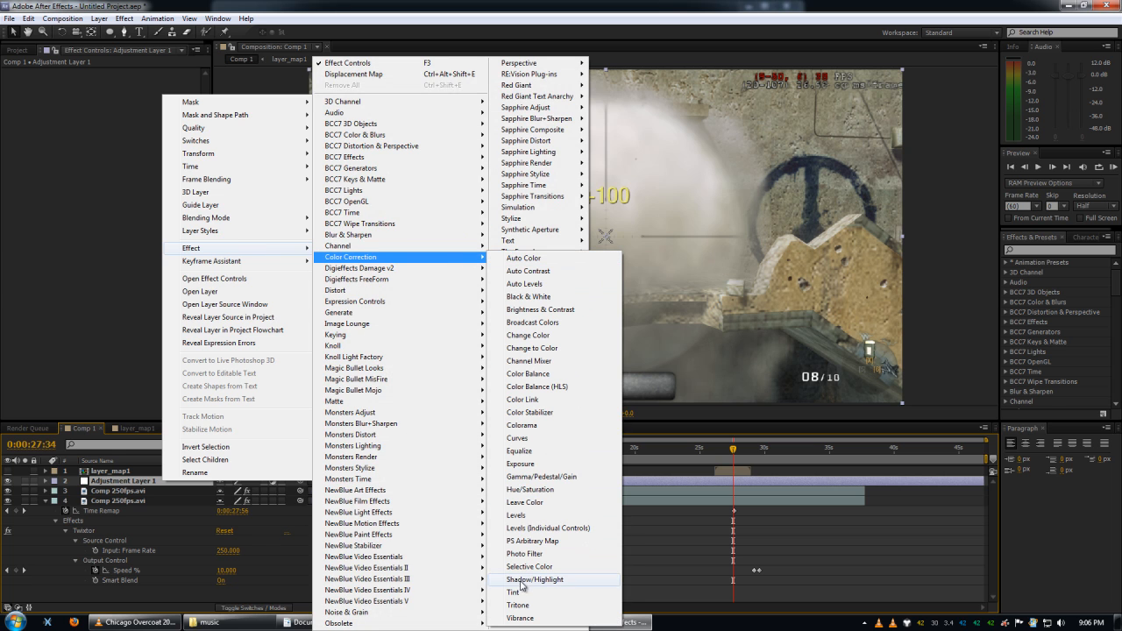
left_click(517, 592)
Add a Hue/Saturation effect to the adjustment layer below the Tint.
right_click(123, 80)
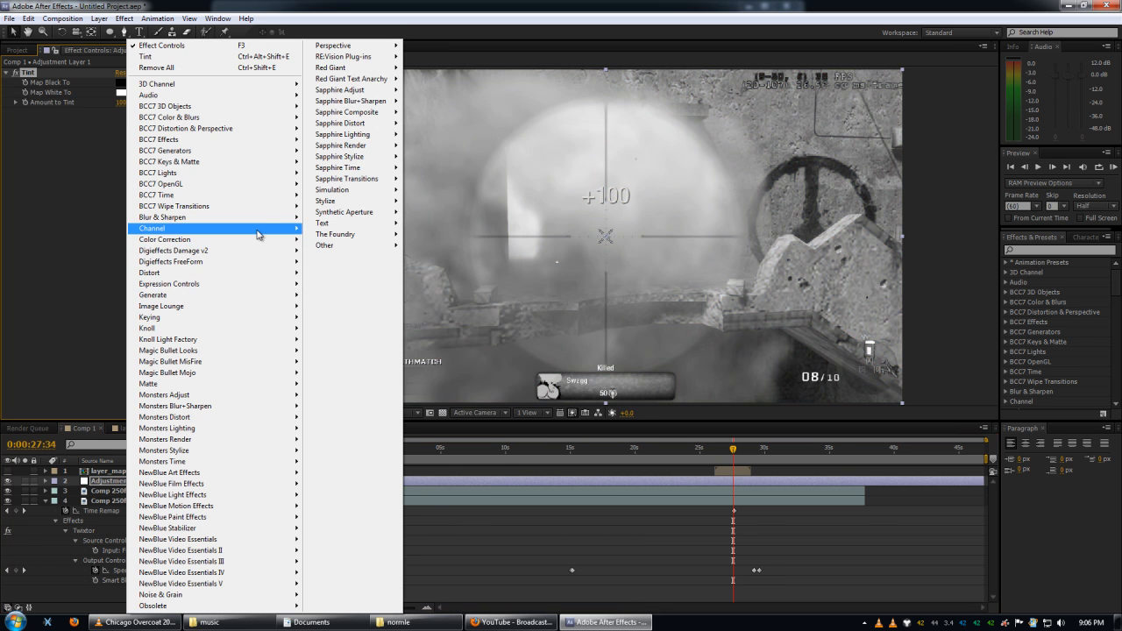
mouse_move(220, 239)
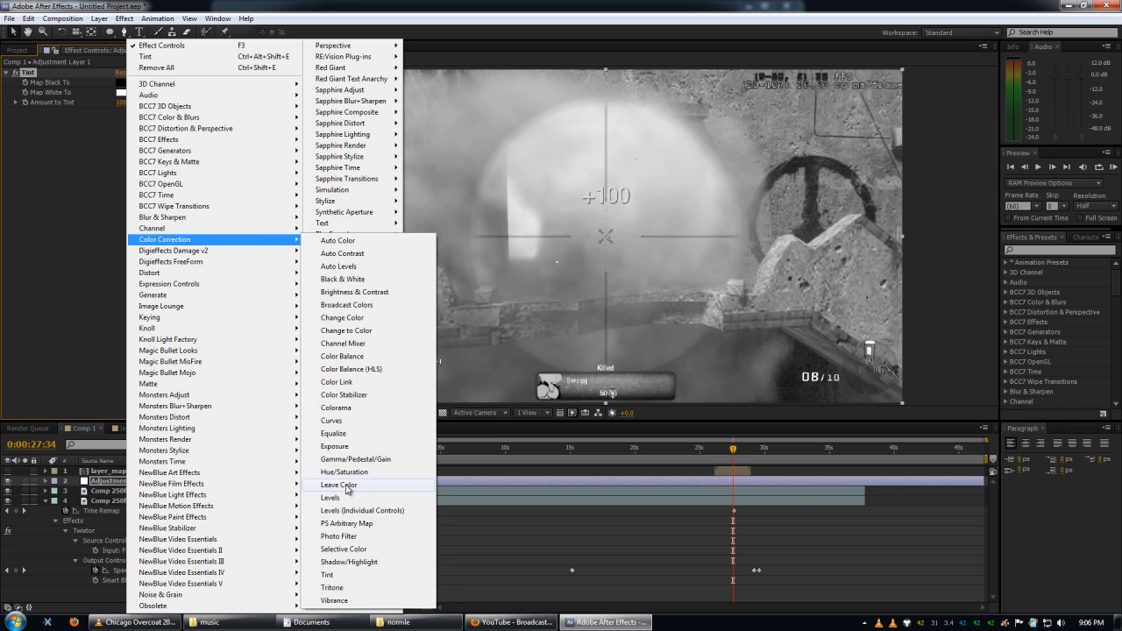
left_click(361, 474)
Add a Curves effect to the adjustment layer below Hue/Saturation and collapse its settings.
right_click(180, 327)
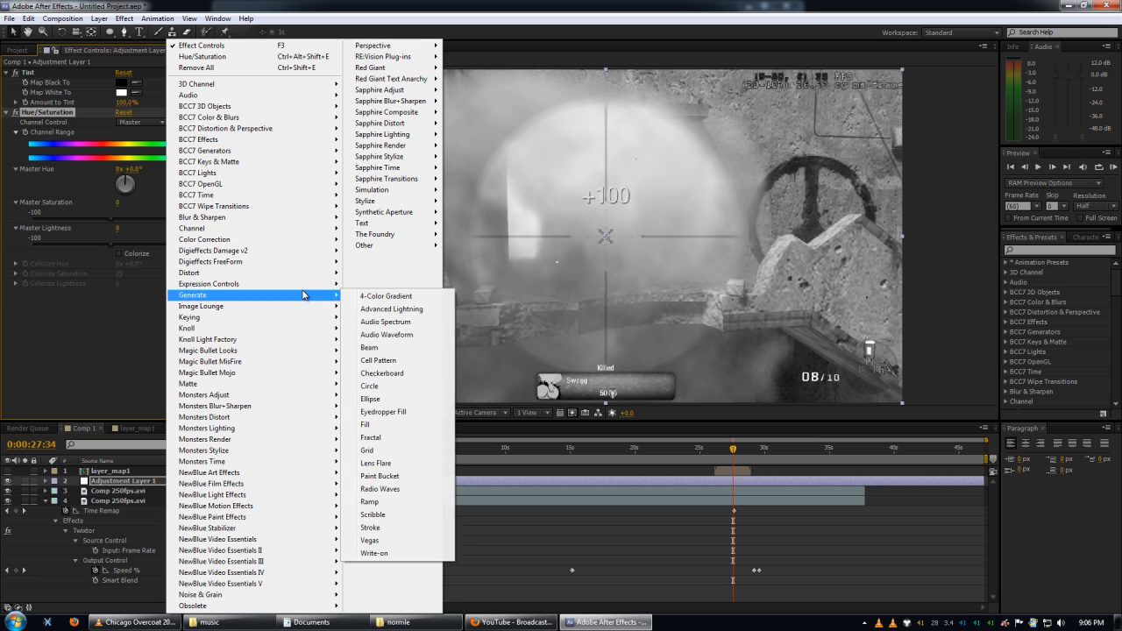
mouse_move(326, 242)
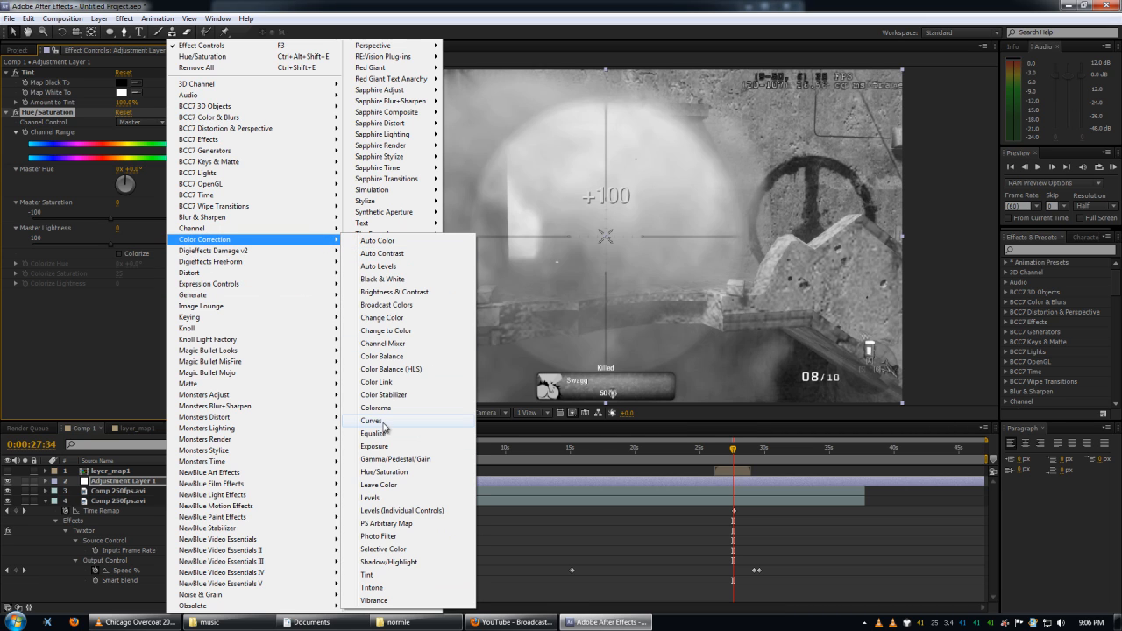
left_click(383, 421)
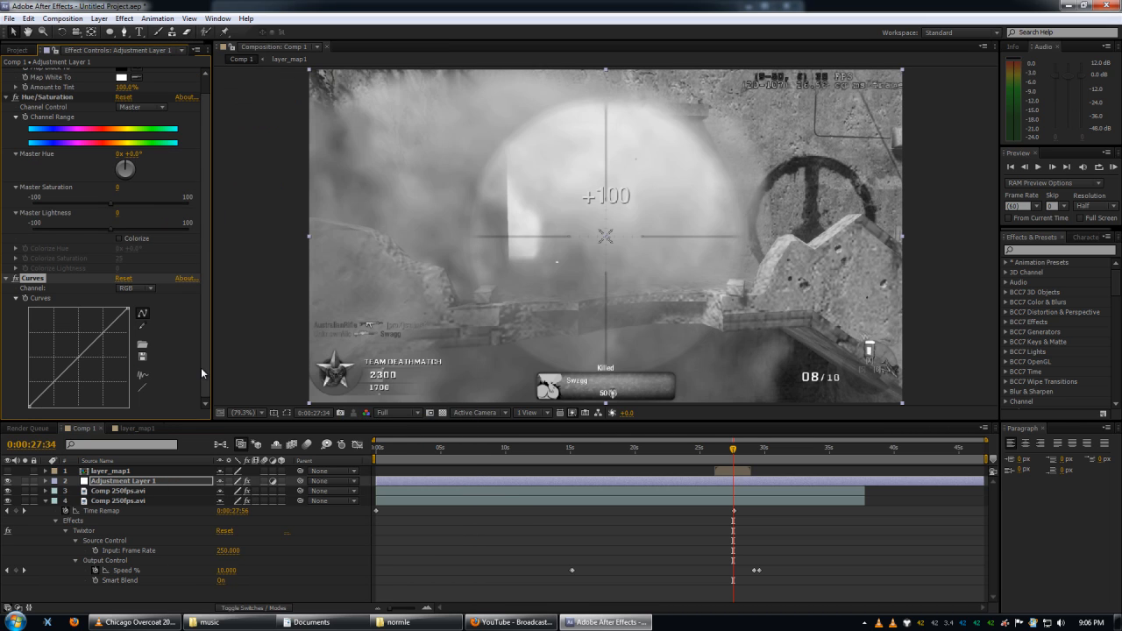
left_click(6, 279)
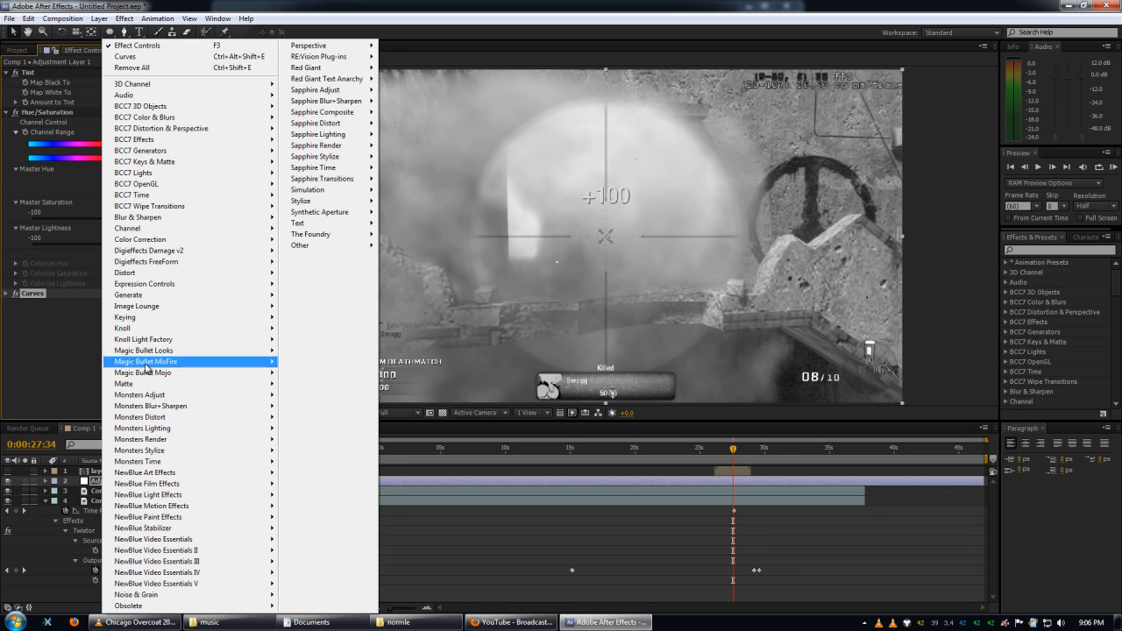
Add an Exposure effect to the adjustment layer and move Curves up between Tint and Hue/Saturation.
right_click(103, 346)
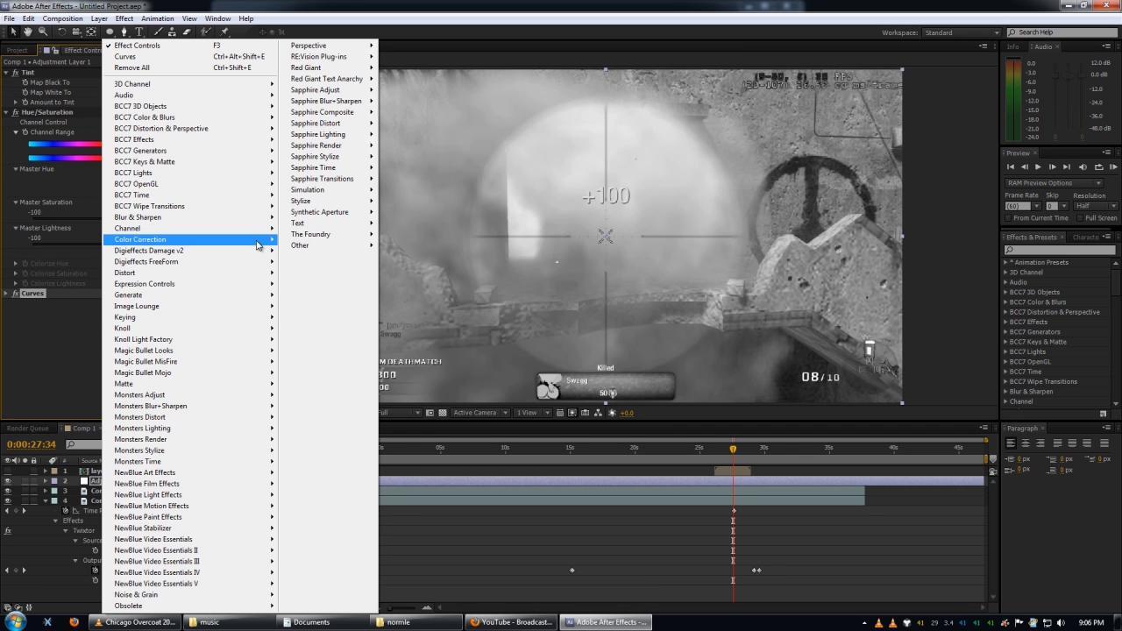
mouse_move(258, 239)
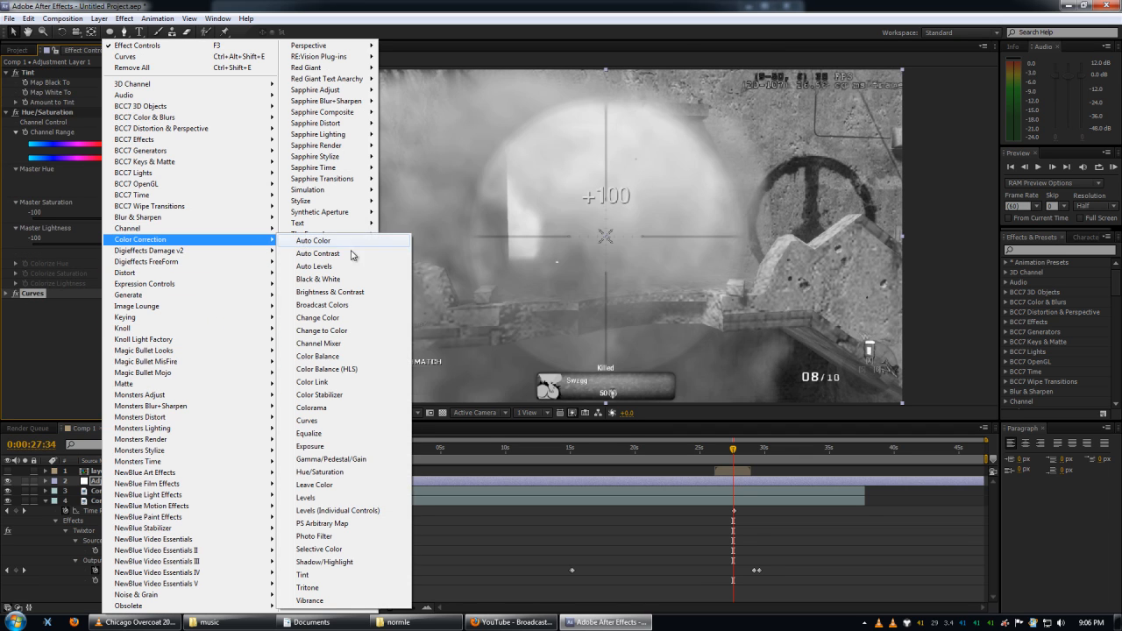
left_click(318, 446)
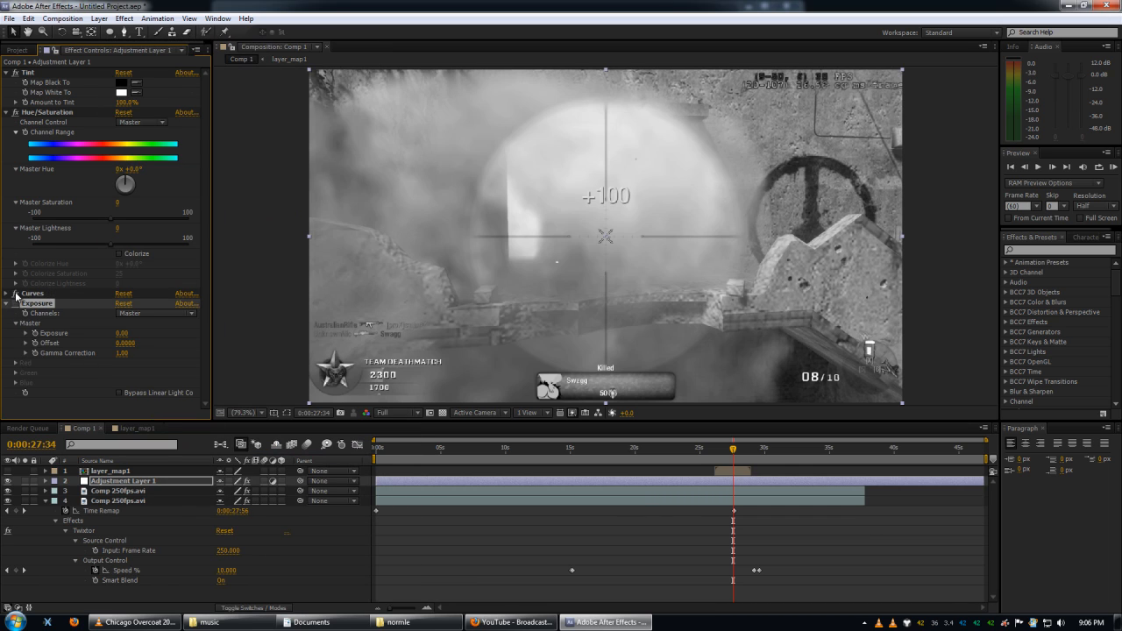
left_click_drag(16, 295, 31, 105)
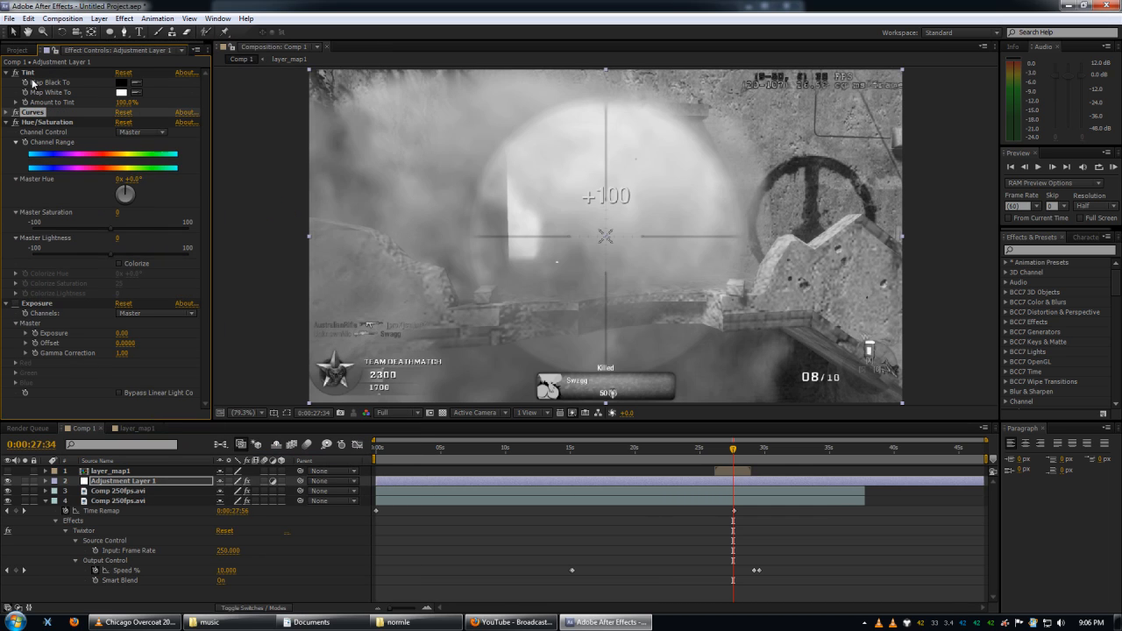
Set the Tint's Amount to Tint to 50% and the Hue/Saturation's Master Saturation to 30.
left_click(126, 103)
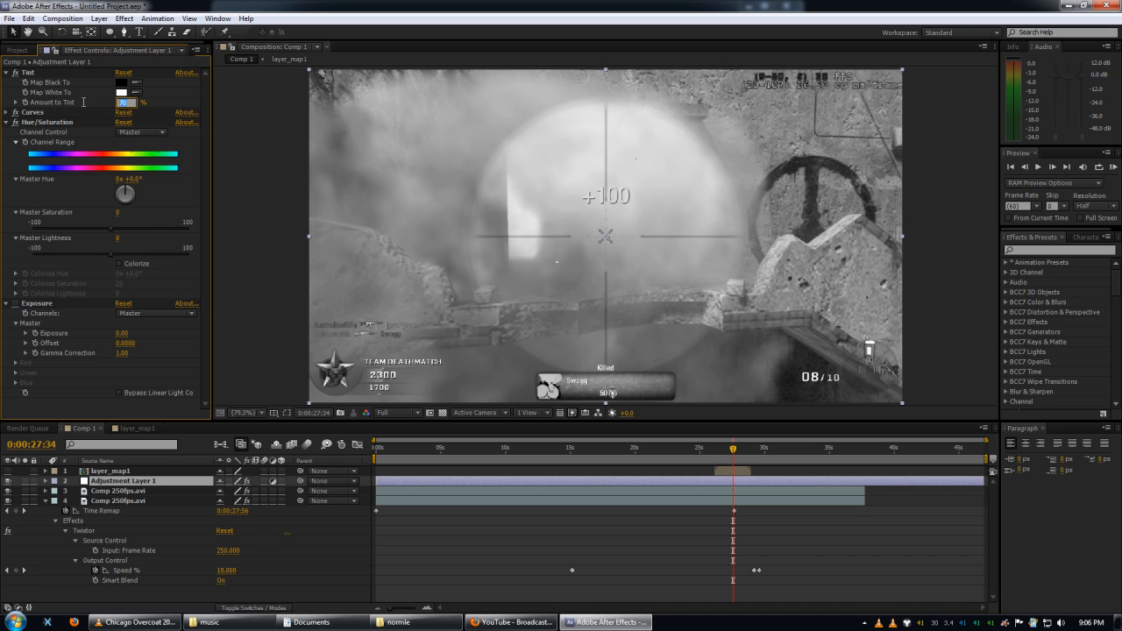
key("Return")
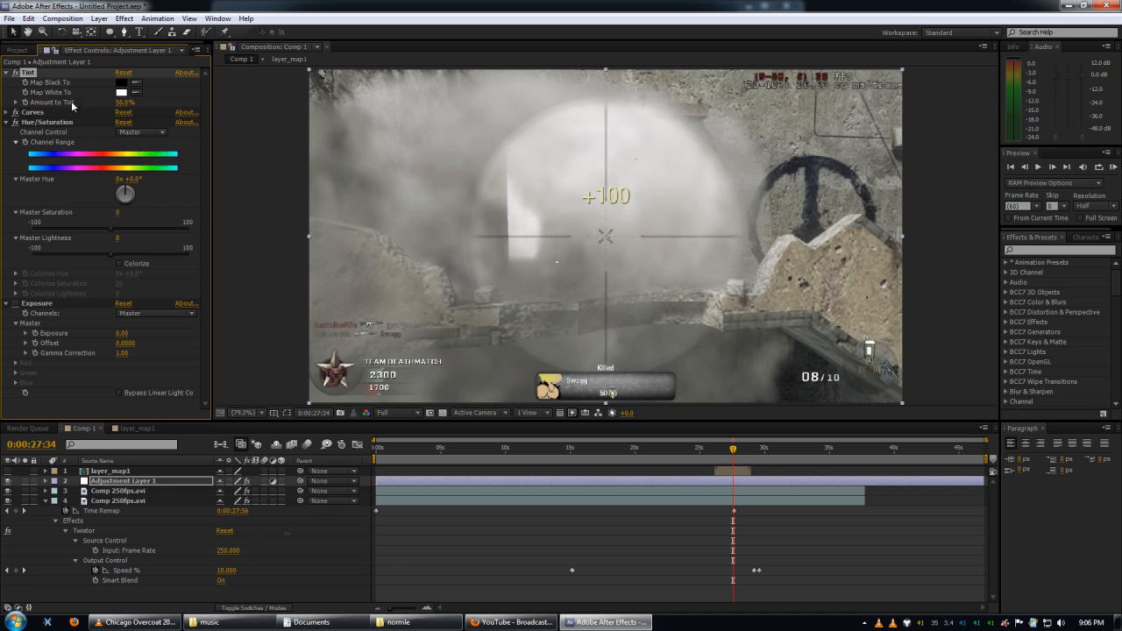
left_click(117, 213)
key("Return")
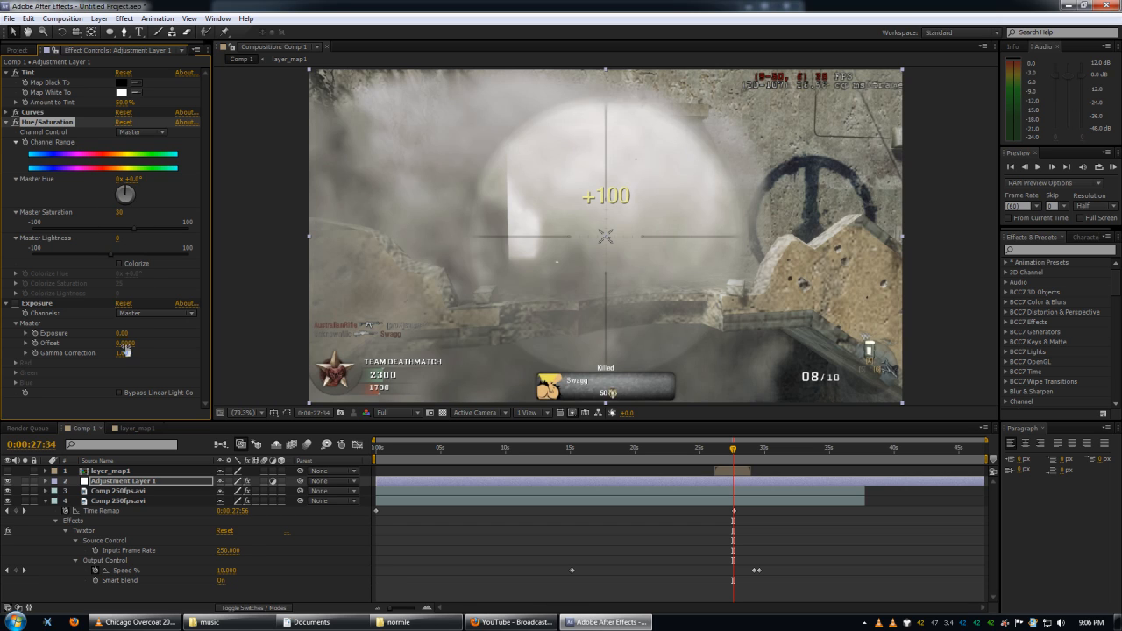
Bend the Curves effect's RGB curve into a contrast S-curve and pull the lower part of the Blue, Green and Red curves slightly down.
left_click(6, 113)
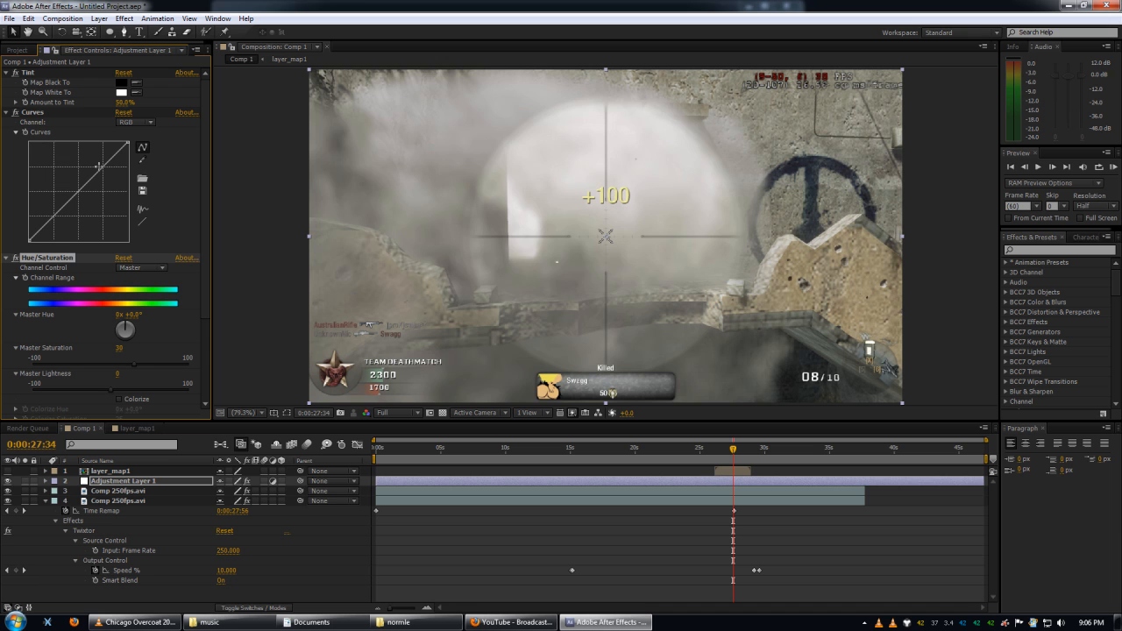
left_click_drag(99, 165, 63, 234)
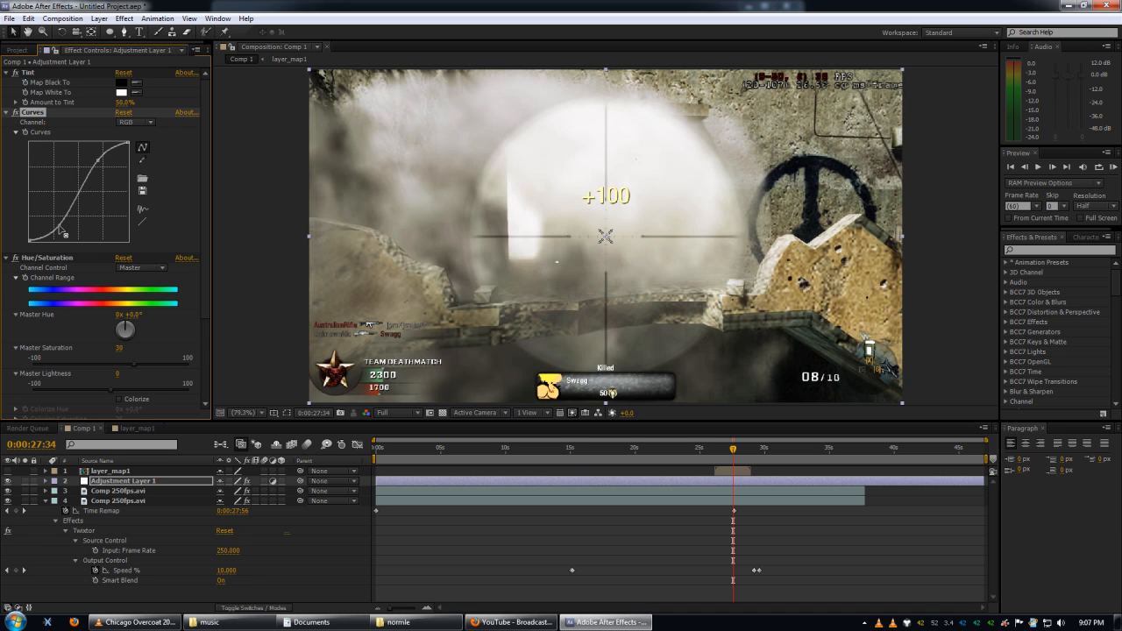
left_click(136, 122)
left_click(140, 176)
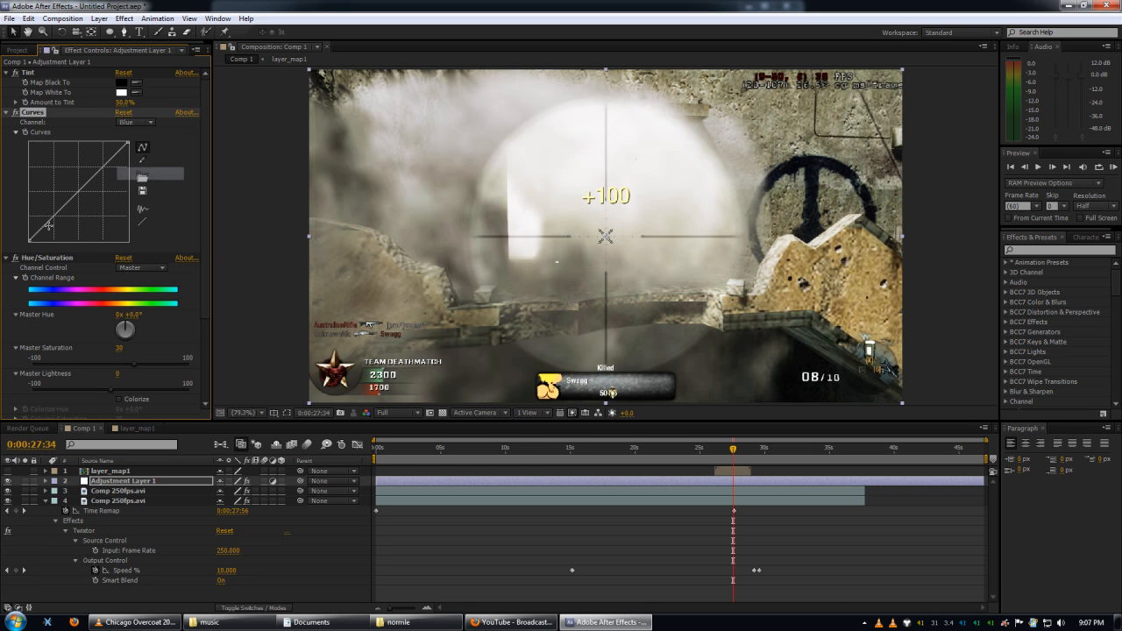
mouse_move(50, 218)
left_mouse_down()
mouse_move(60, 233)
mouse_move(54, 221)
left_mouse_up()
left_click(136, 122)
left_click(140, 161)
left_click(136, 122)
left_click(140, 145)
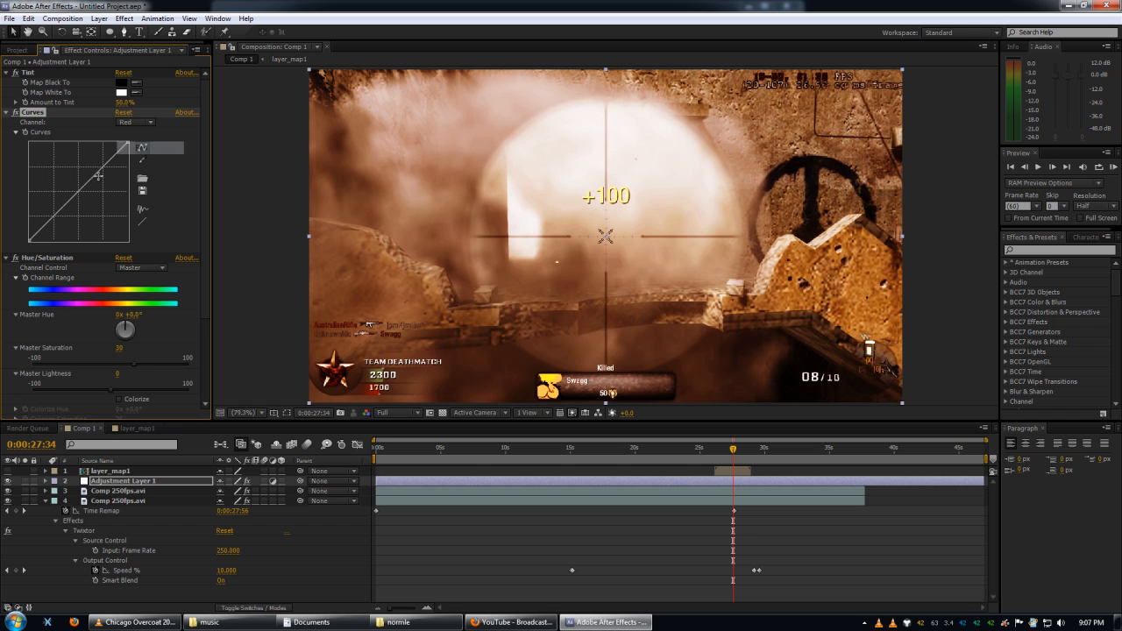
left_click_drag(49, 221, 54, 222)
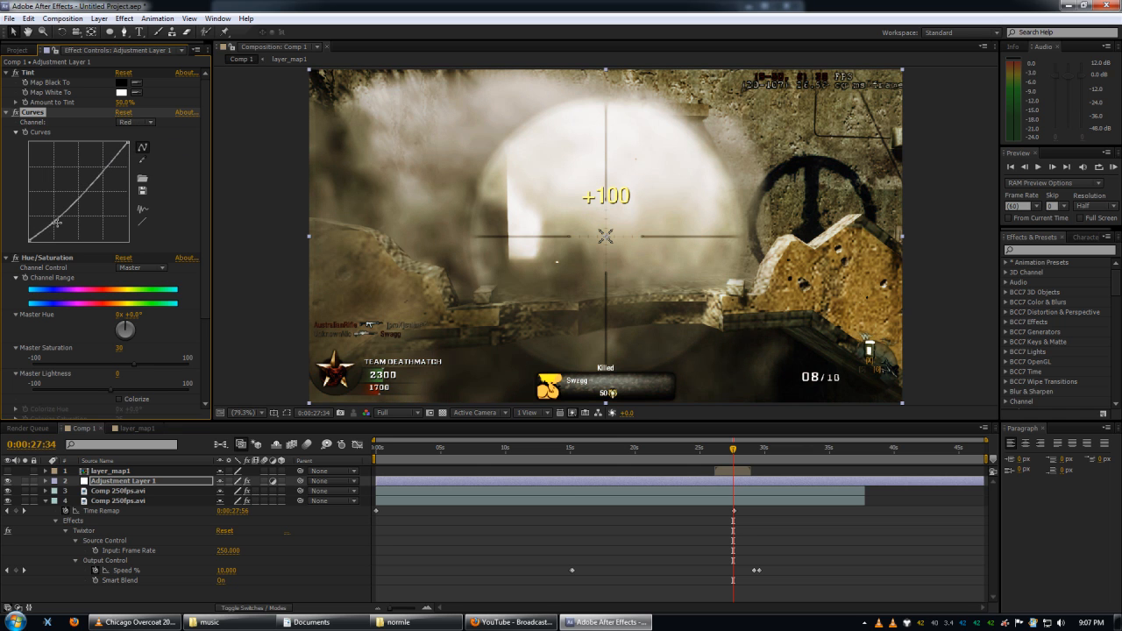
Go to 0:00:13:35, enable the Exposure effect and raise its master exposure to about 0.35.
left_click(552, 456)
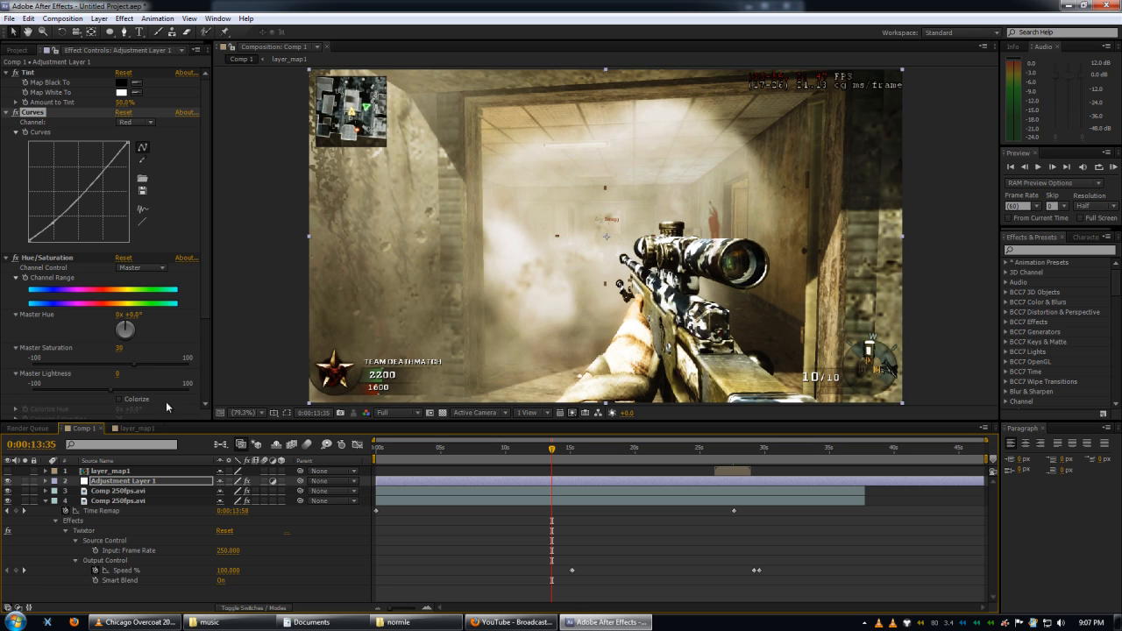
left_click_drag(207, 300, 203, 424)
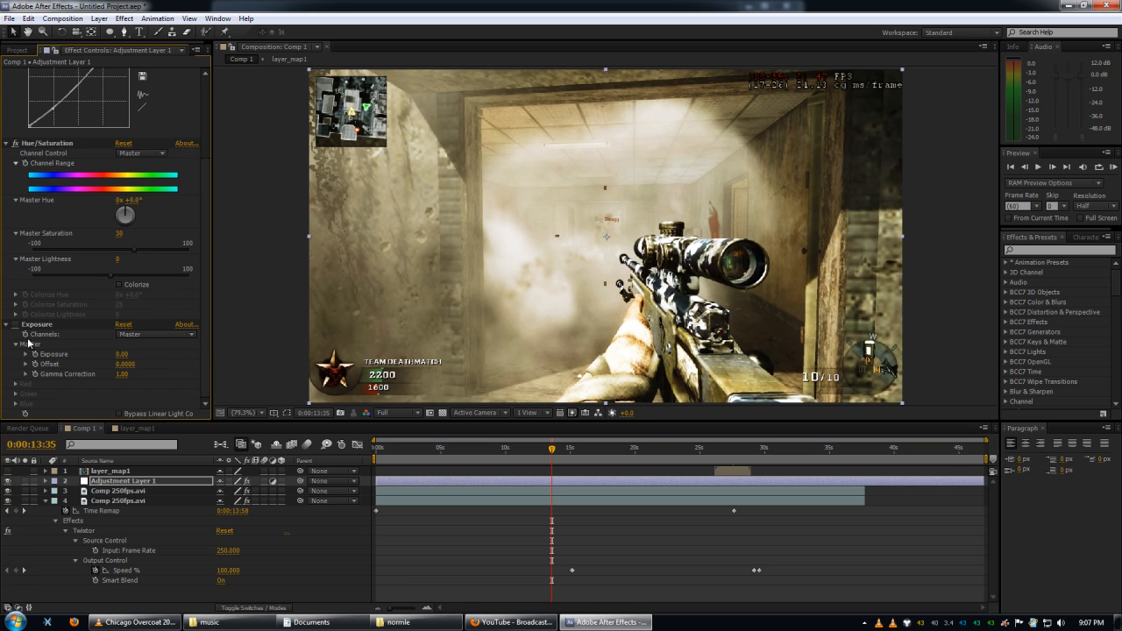
left_click_drag(120, 356, 138, 351)
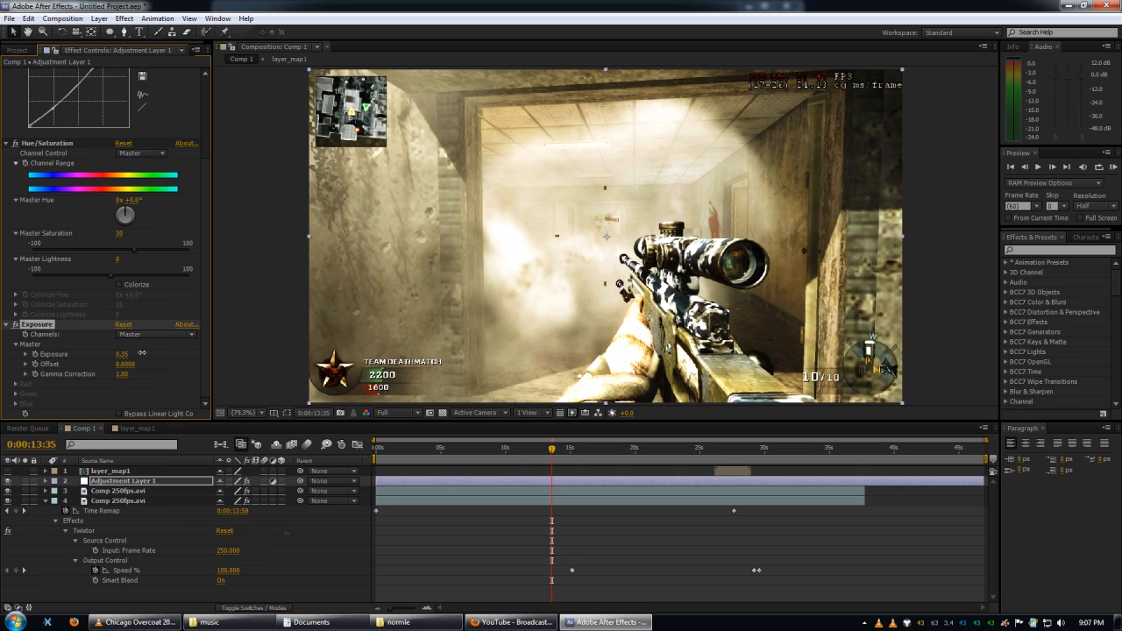
Add a second adjustment layer at the top of Comp 1 and apply the Sapphire S_GlowEdges effect to it.
key("ctrl+alt+y")
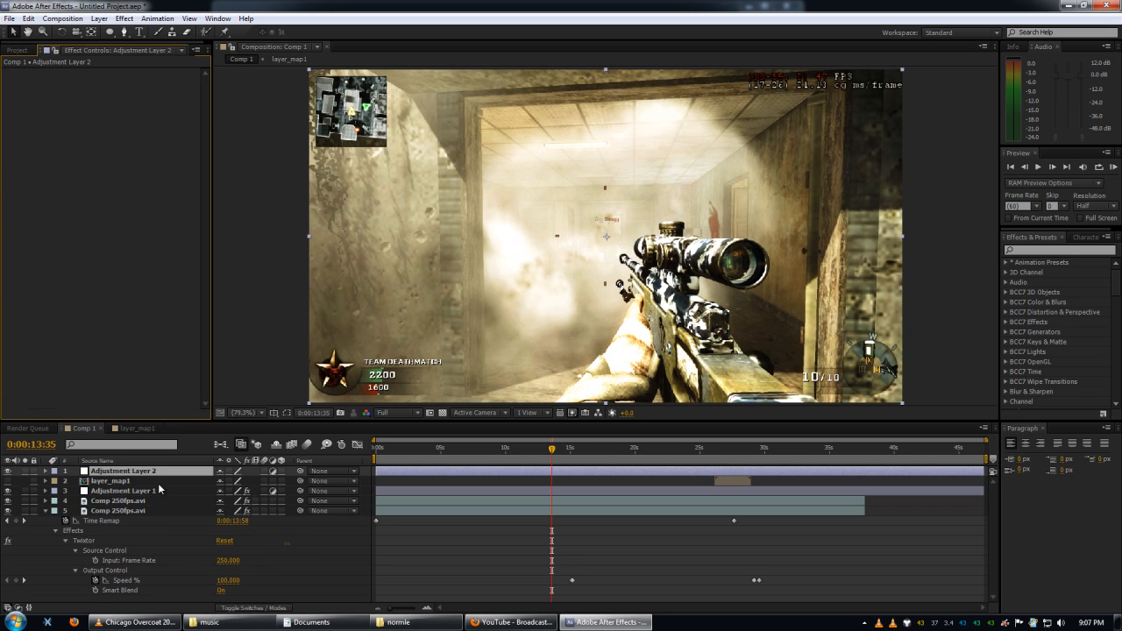
right_click(157, 471)
mouse_move(269, 244)
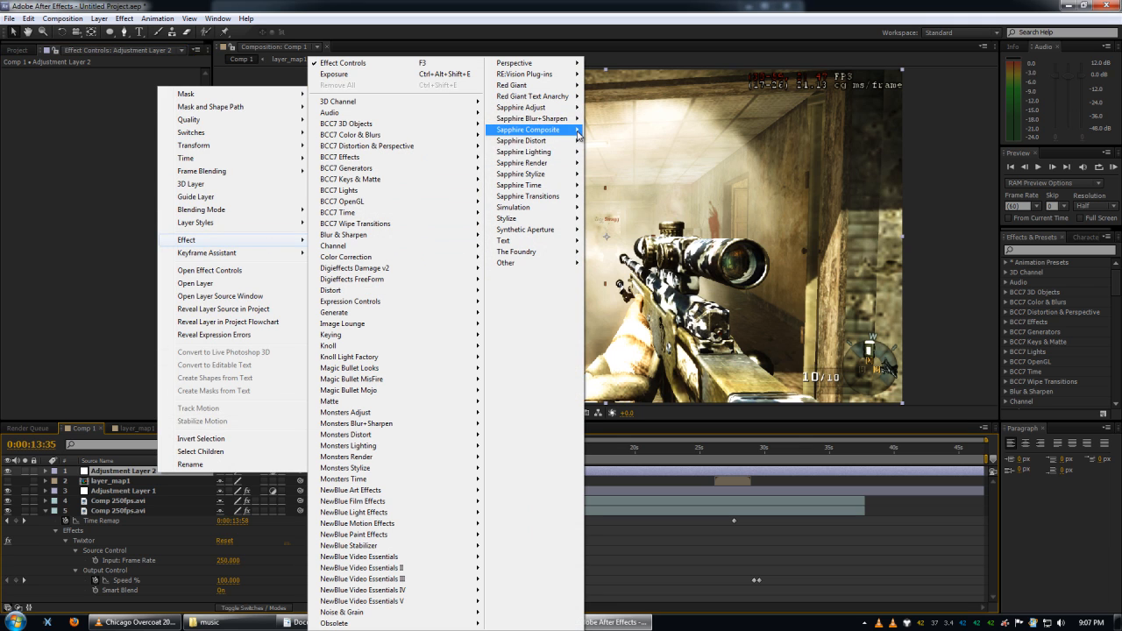
mouse_move(561, 143)
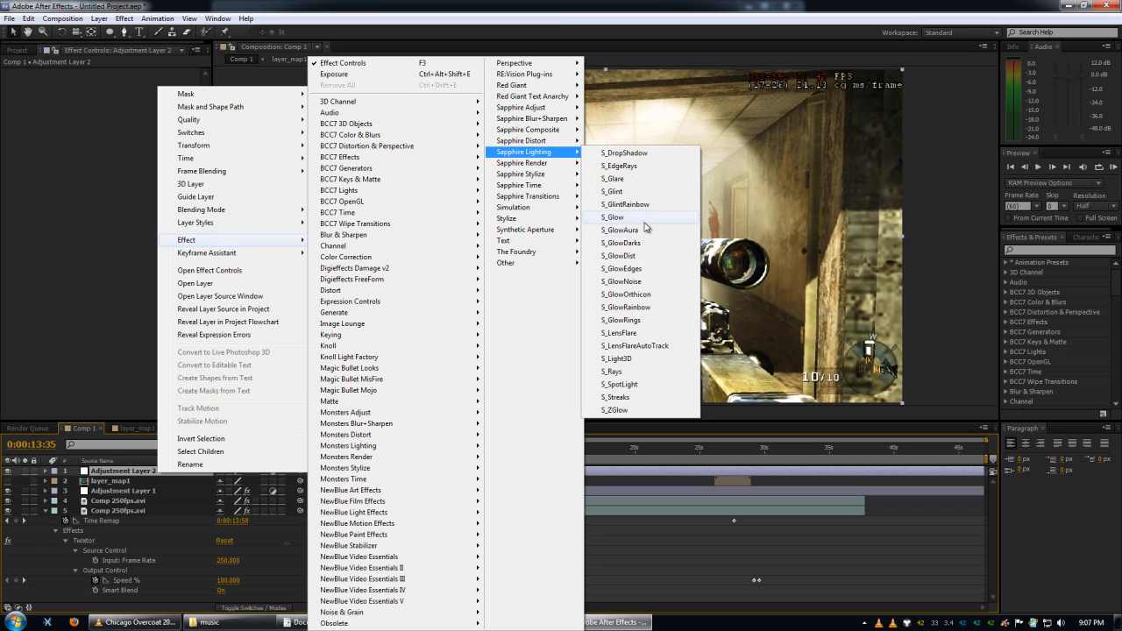
left_click(643, 269)
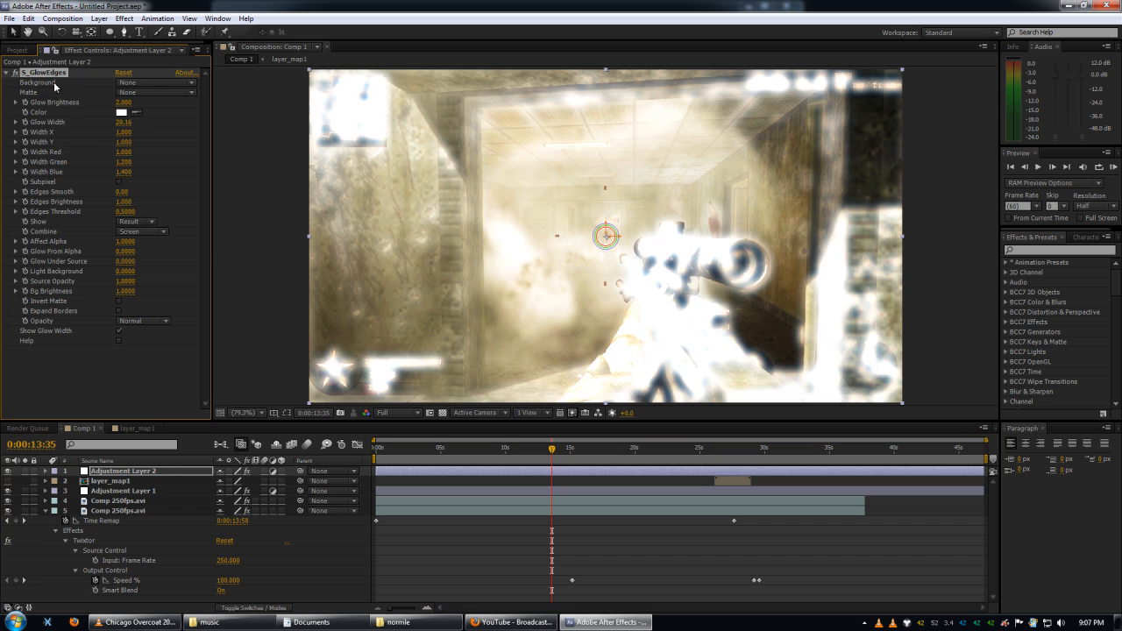
Reduce the S_GlowEdges Glow Brightness to about 0.84 and its Glow Width to about 9.
left_click_drag(102, 102, 87, 101)
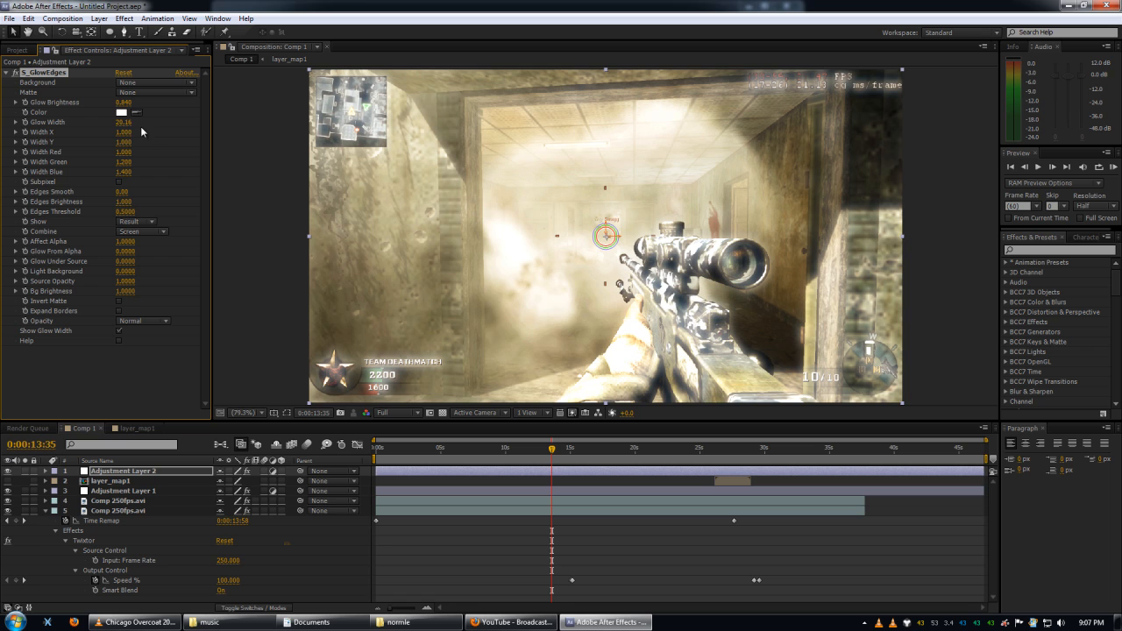
left_click_drag(116, 121, 149, 122)
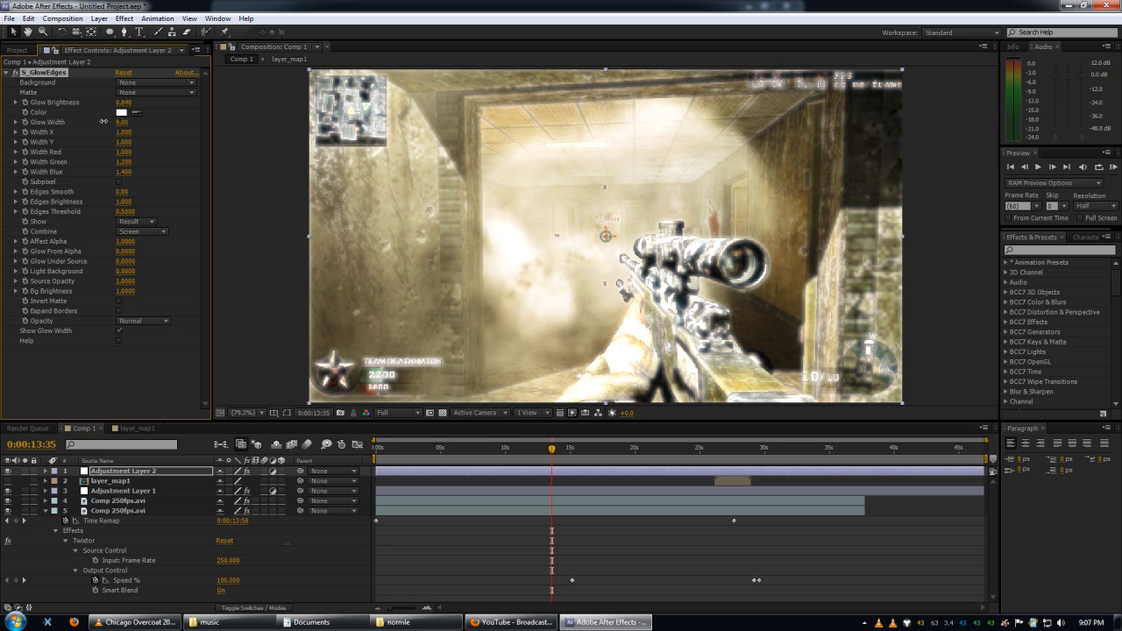
Set the opacity of the topmost adjustment layer to 30%.
key("t")
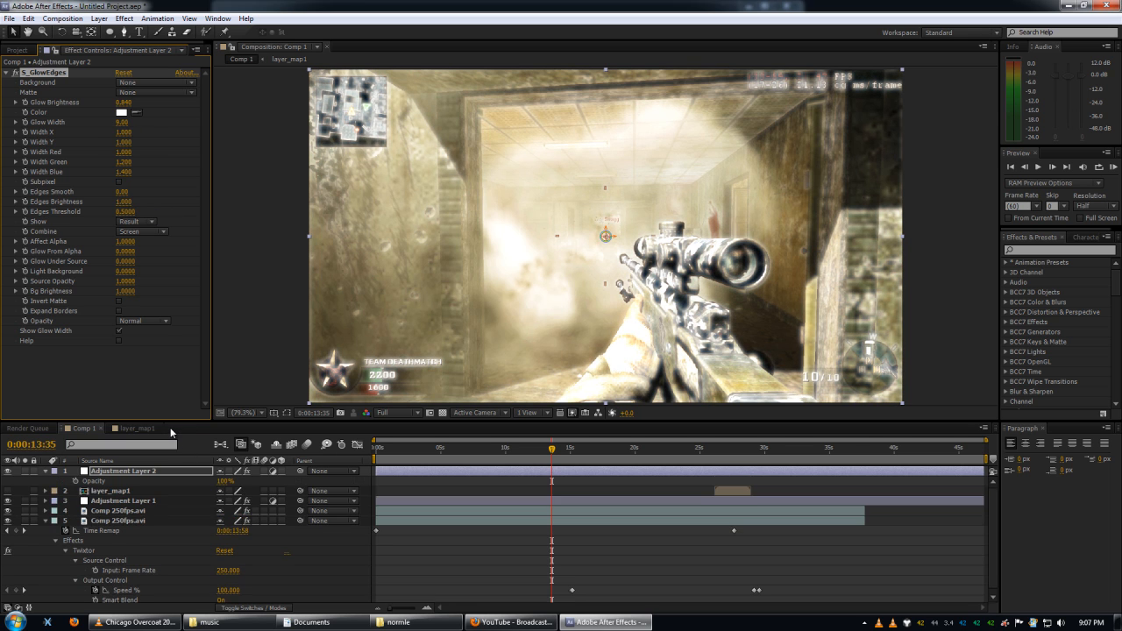
left_click(224, 481)
key("Return")
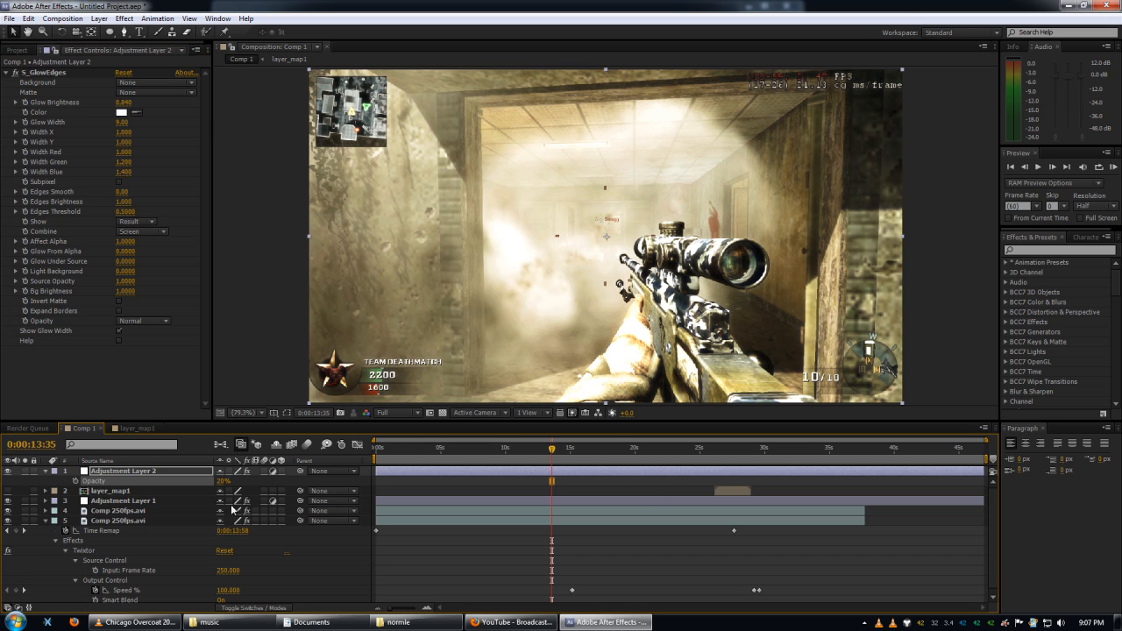
left_click(219, 481)
type("30")
key("Return")
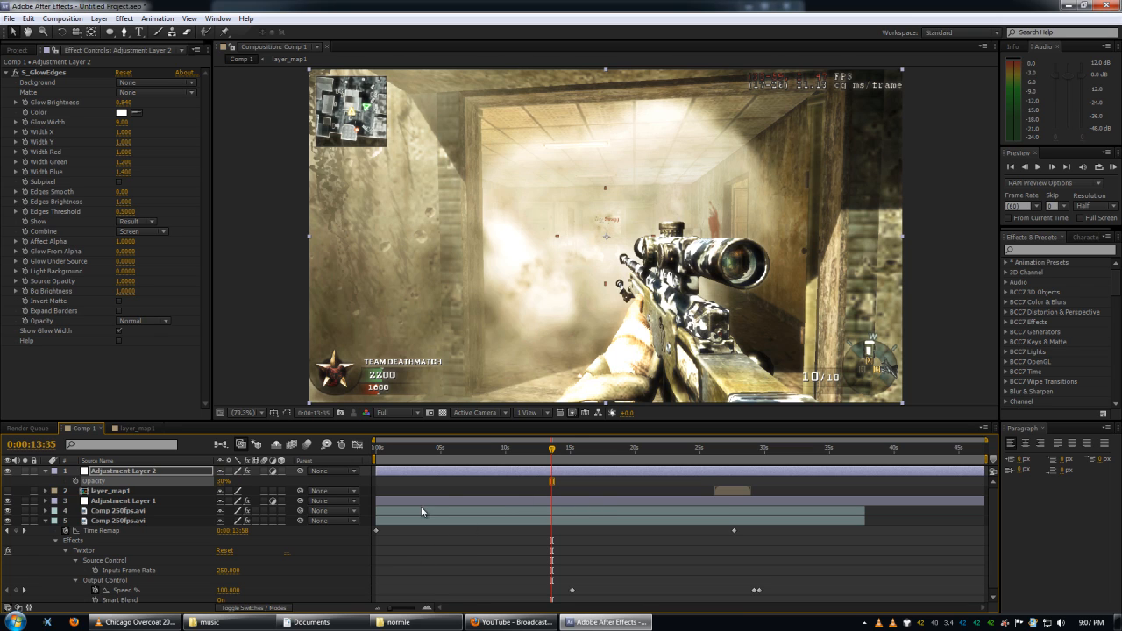
Review the graded clip along the timeline up to 0:00:30:54.
left_click_drag(375, 462, 775, 447)
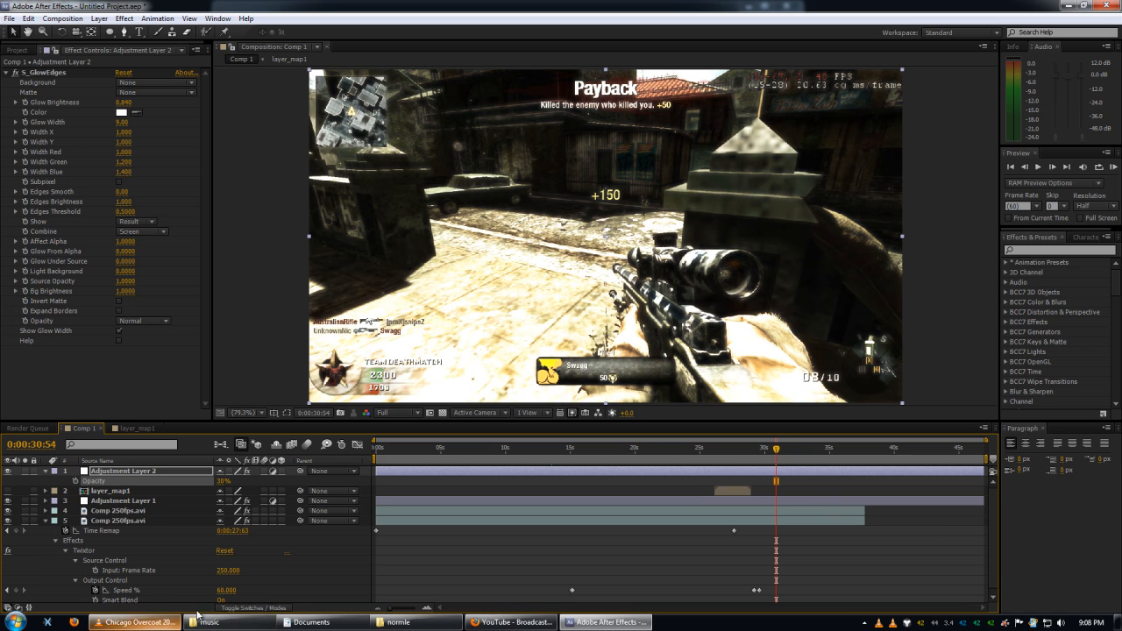
left_click(1005, 622)
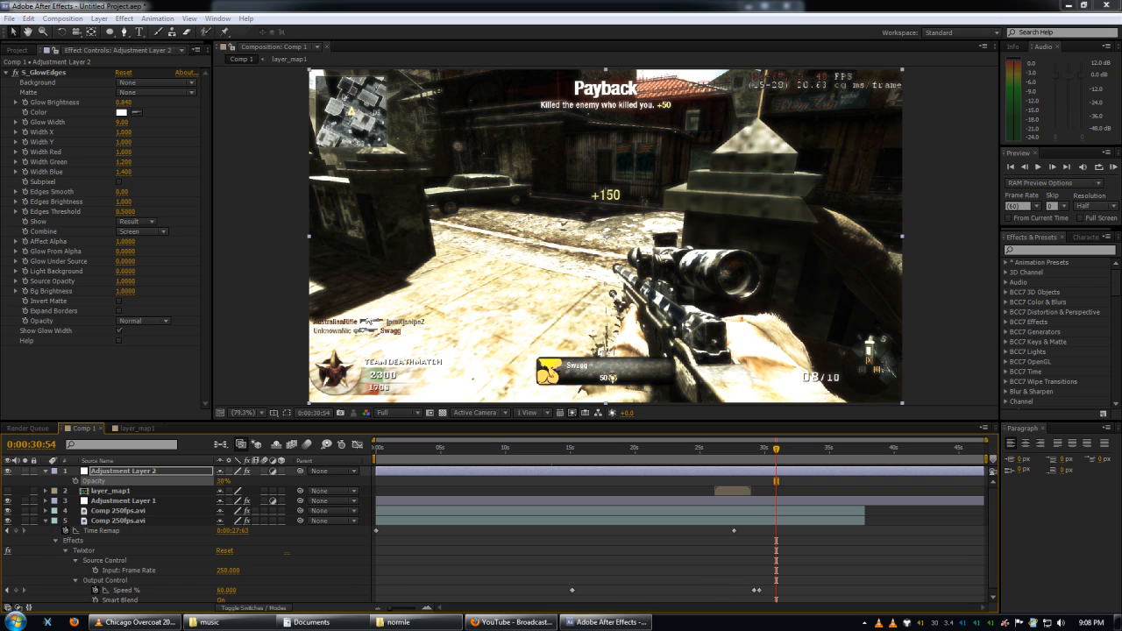